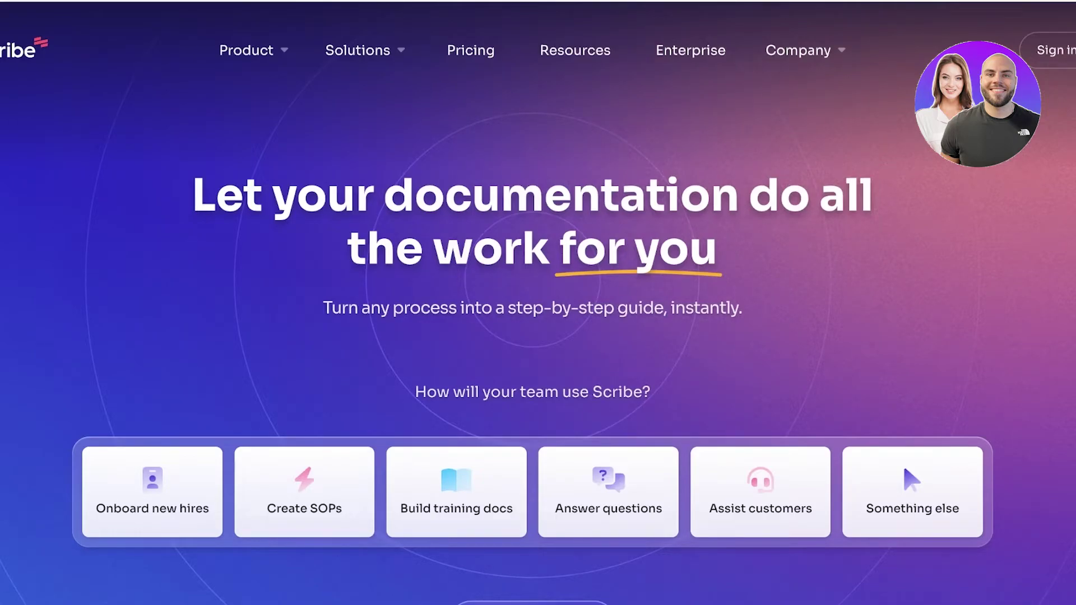
- Scroll down to the pricing plans comparing Basic, Pro Team and Pro Personal
{"action": "scroll", "coordinate": [538, 302], "scroll_direction": "down", "scroll_amount": 1}
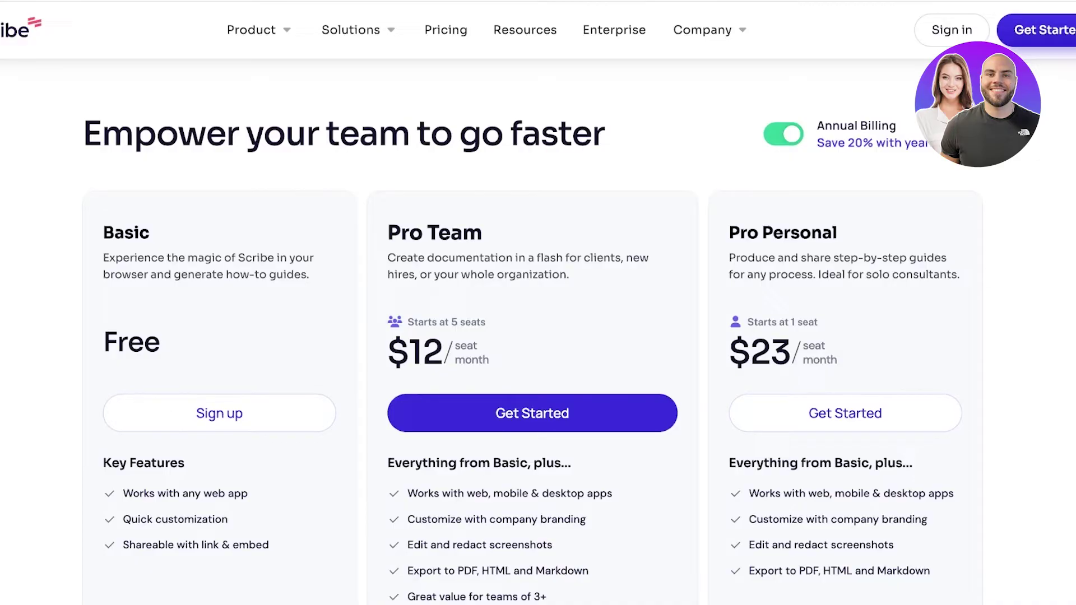
- Switch pricing to monthly billing so Pro Team shows $15 and Pro Personal $29
{"action": "scroll", "coordinate": [533, 348], "scroll_direction": "down", "scroll_amount": 1}
{"action": "scroll", "coordinate": [533, 338], "scroll_direction": "down", "scroll_amount": 1}
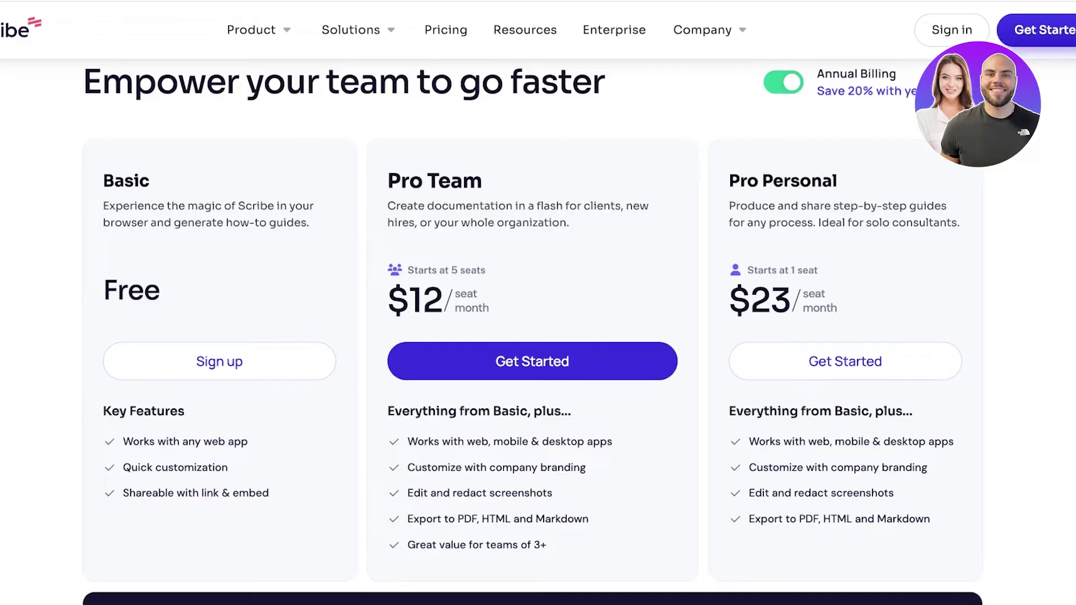
{"action": "scroll", "coordinate": [532, 336], "scroll_direction": "down", "scroll_amount": 1}
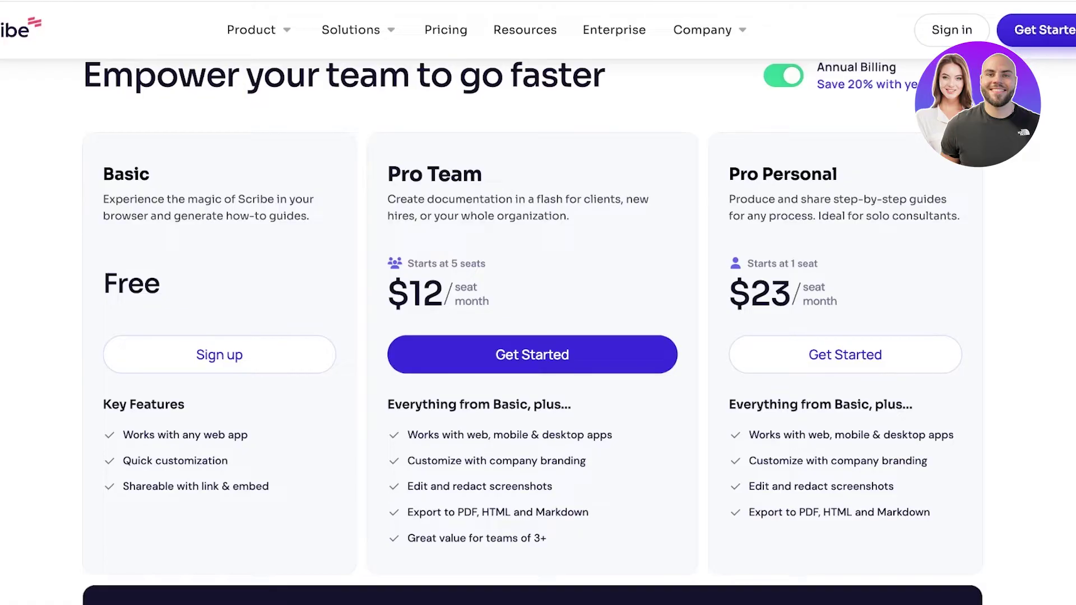
{"action": "left_click", "coordinate": [784, 76]}
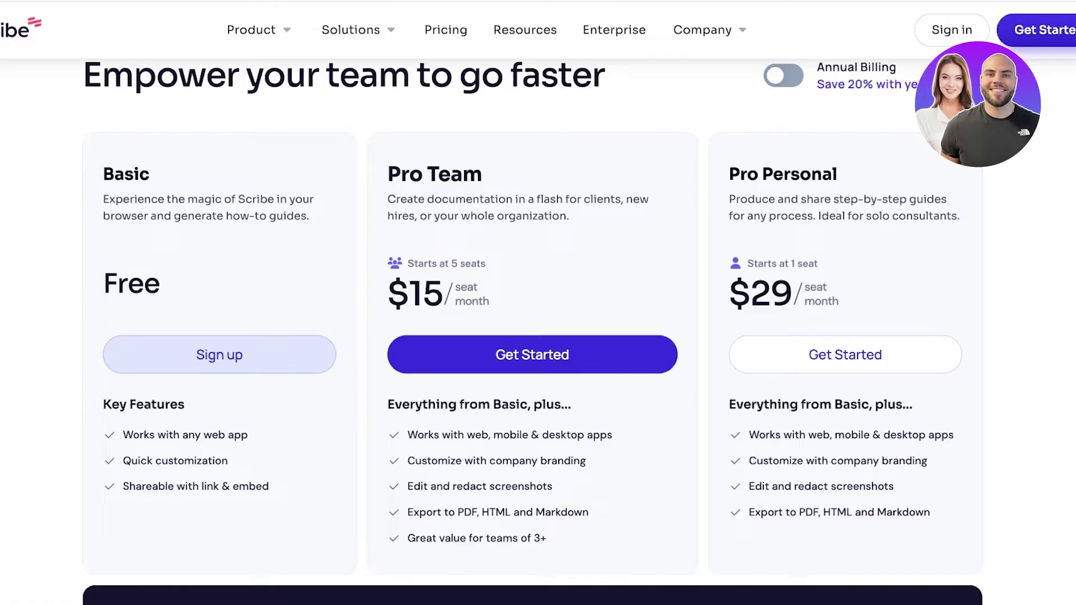
- Start the free Basic plan sign-up and submit your work email address
{"action": "left_click", "coordinate": [220, 355]}
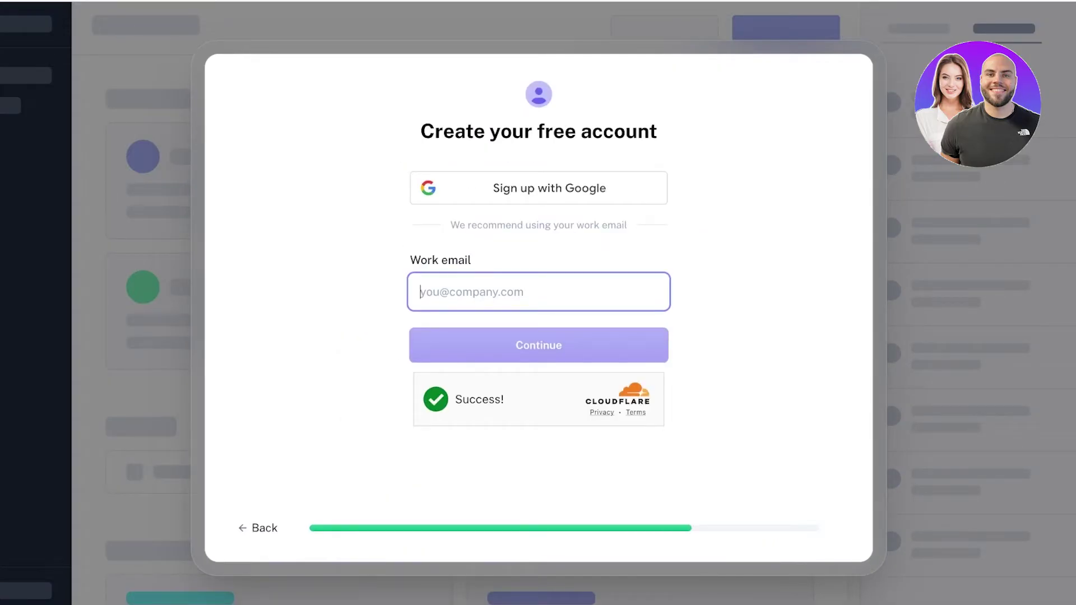
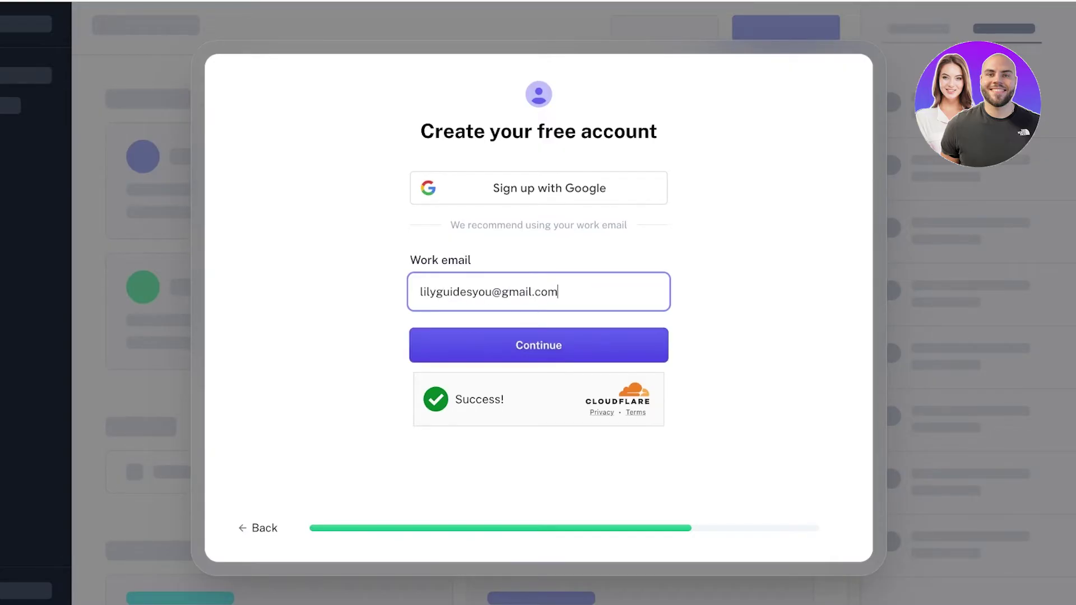
{"action": "key", "text": "Return"}
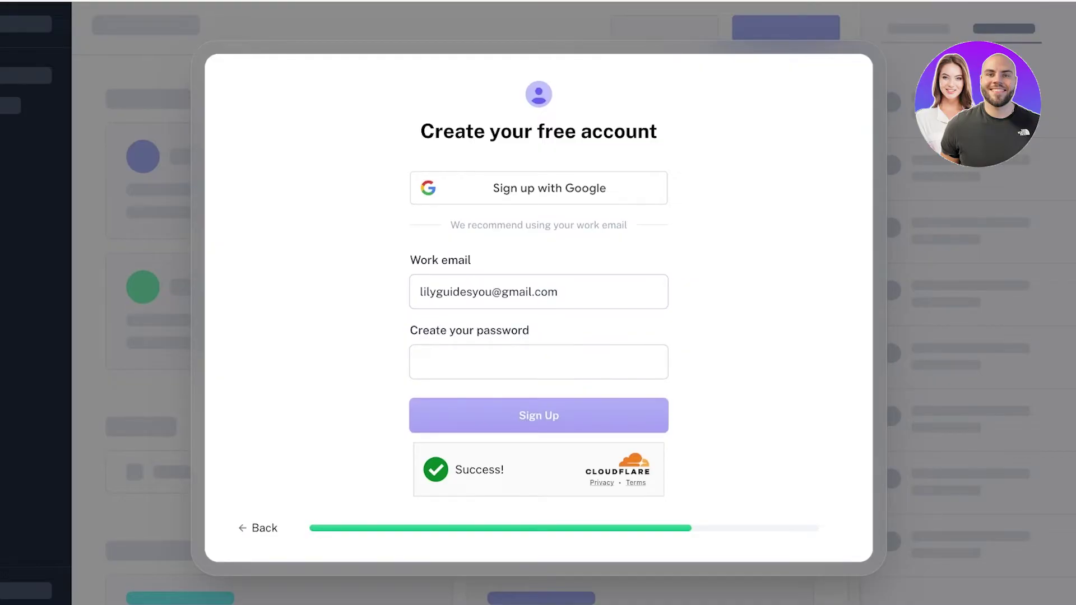
{"action": "left_click", "coordinate": [538, 362]}
- Create an account password of at least 10 characters and complete the sign-up
{"action": "type", "text": "•••••"}
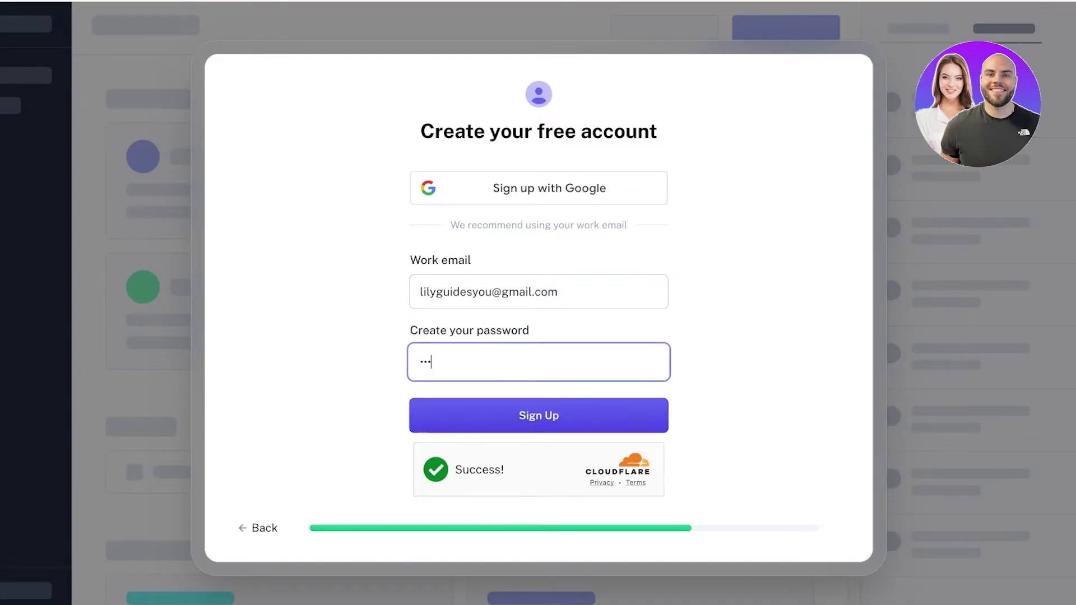
{"action": "type", "text": "••••"}
{"action": "key", "text": "Return"}
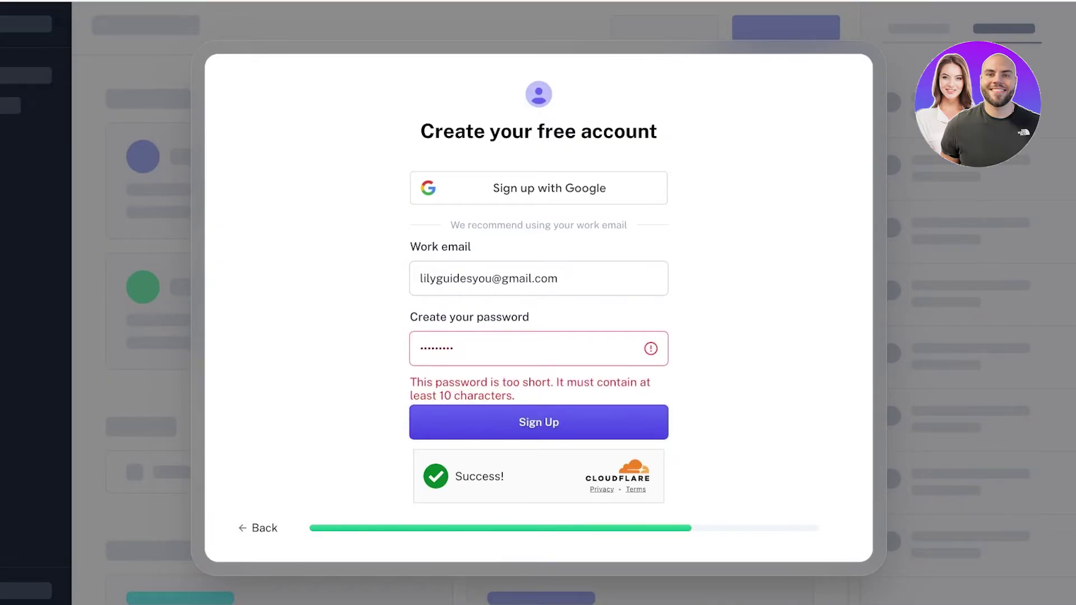
{"action": "type", "text": "•••"}
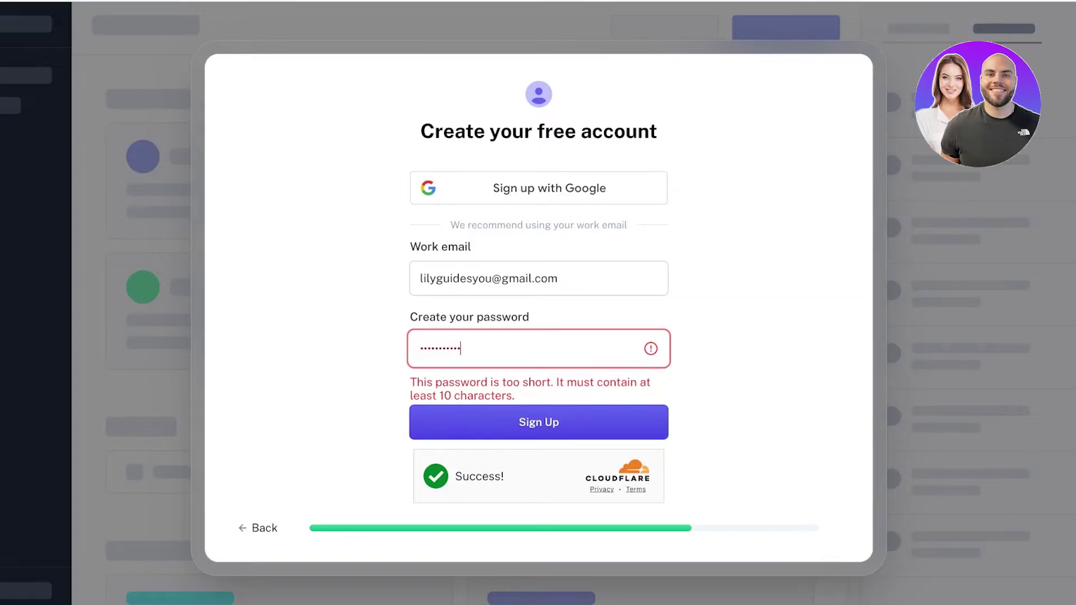
{"action": "type", "text": "•••••"}
{"action": "key", "text": "Return"}
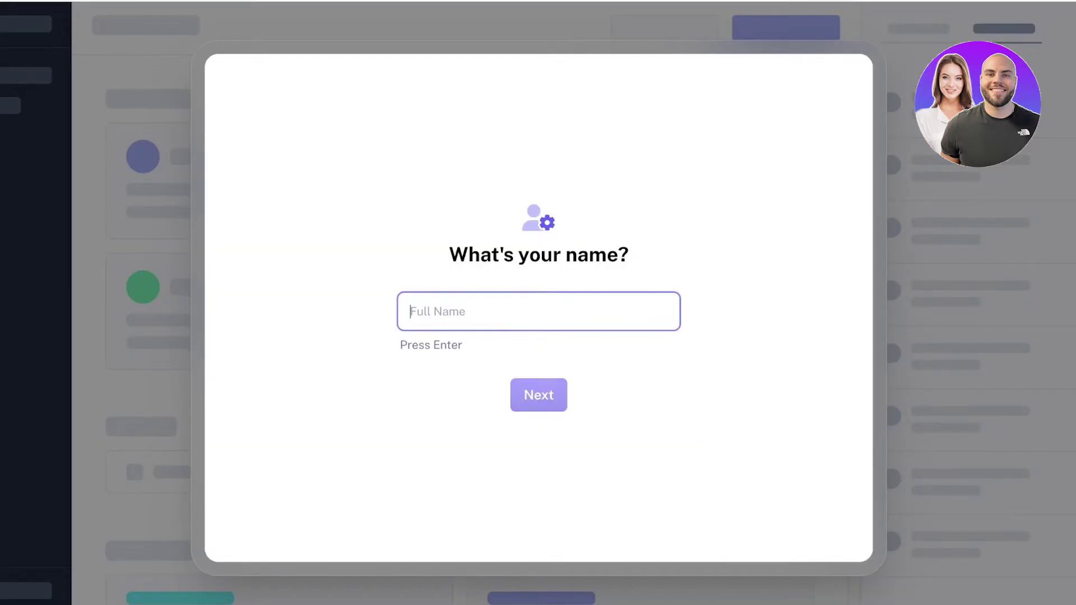
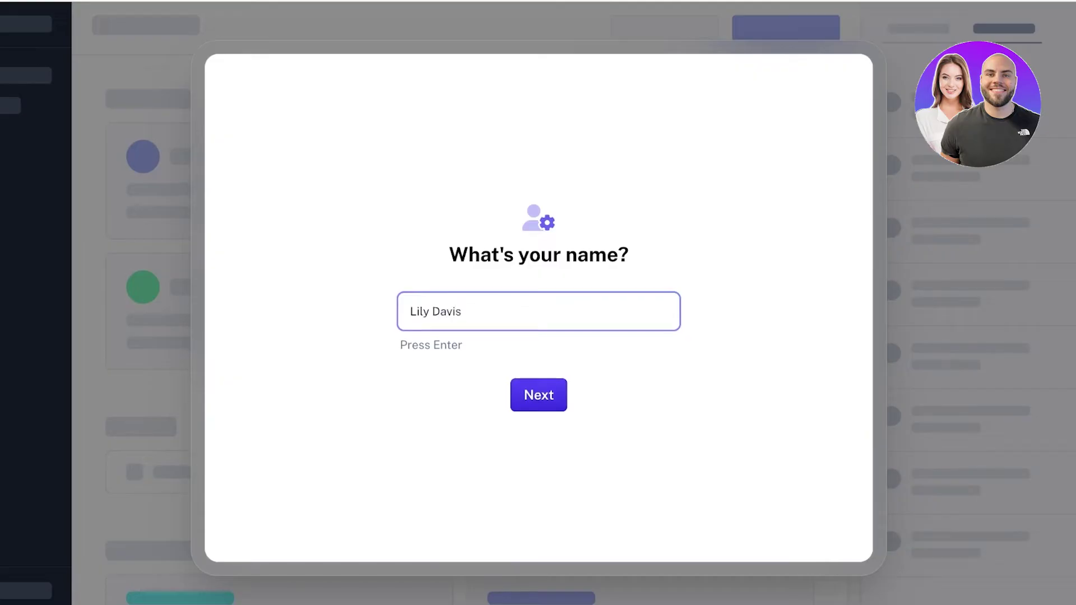
- Enter your full name and replace the prefilled team name with 'Youtube'
{"action": "key", "text": "Return"}
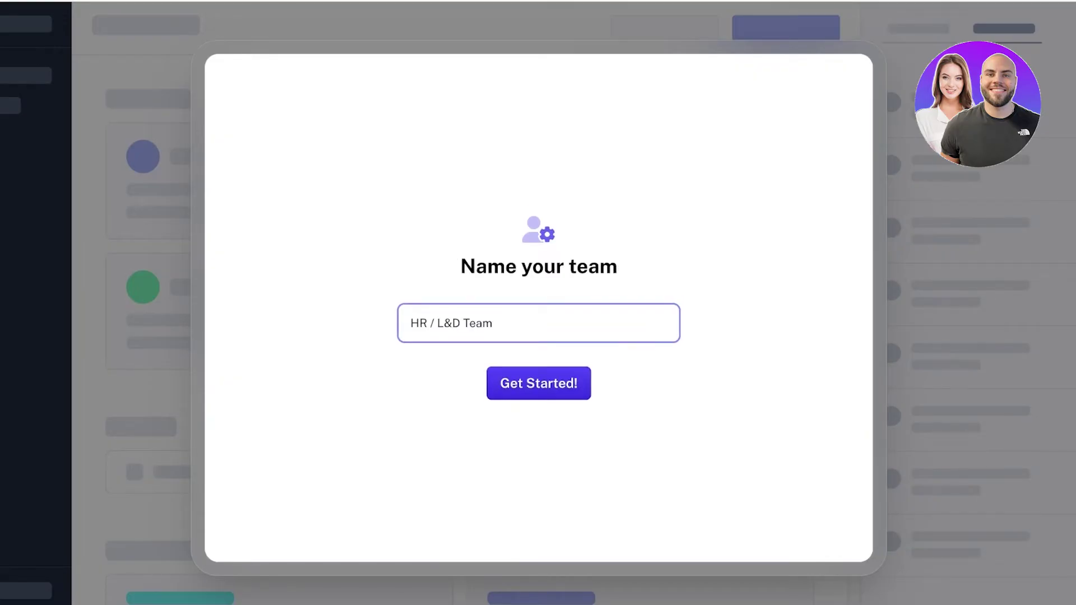
{"action": "key", "text": "ctrl+a"}
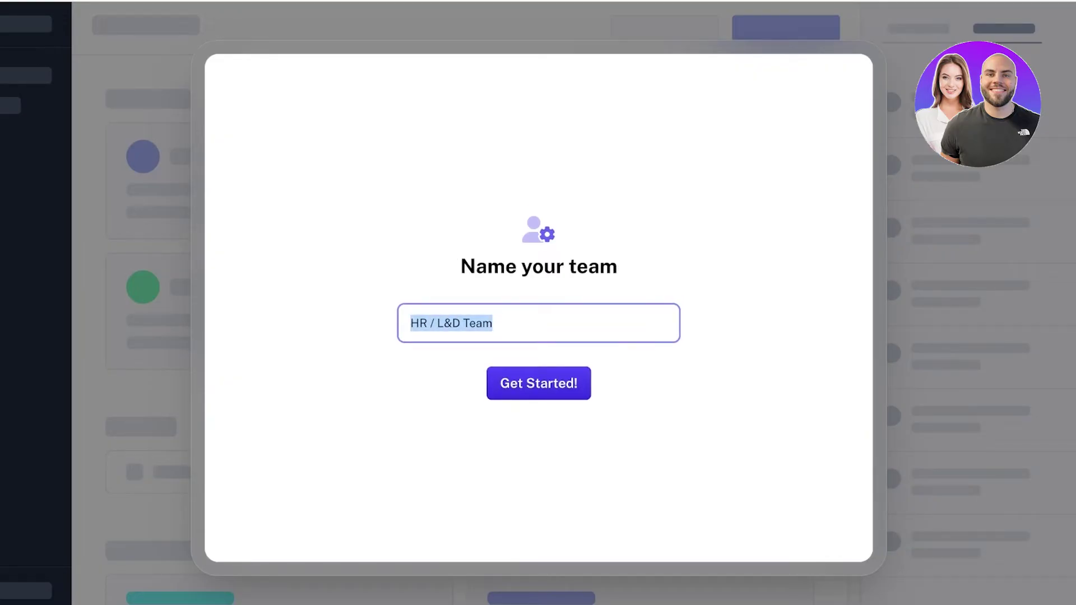
{"action": "type", "text": "Youtube"}
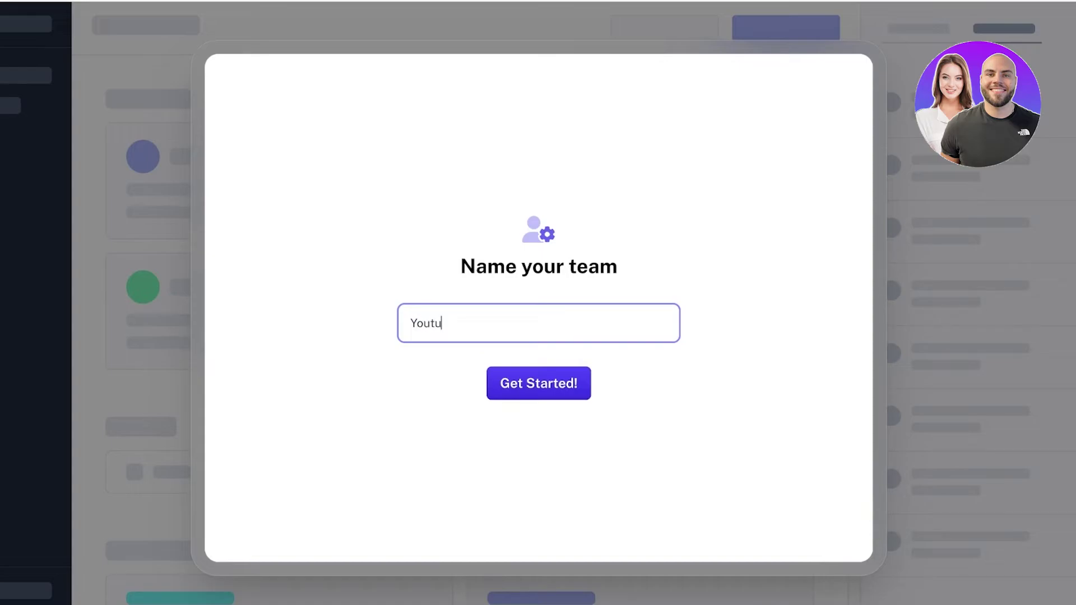
{"action": "key", "text": "Return"}
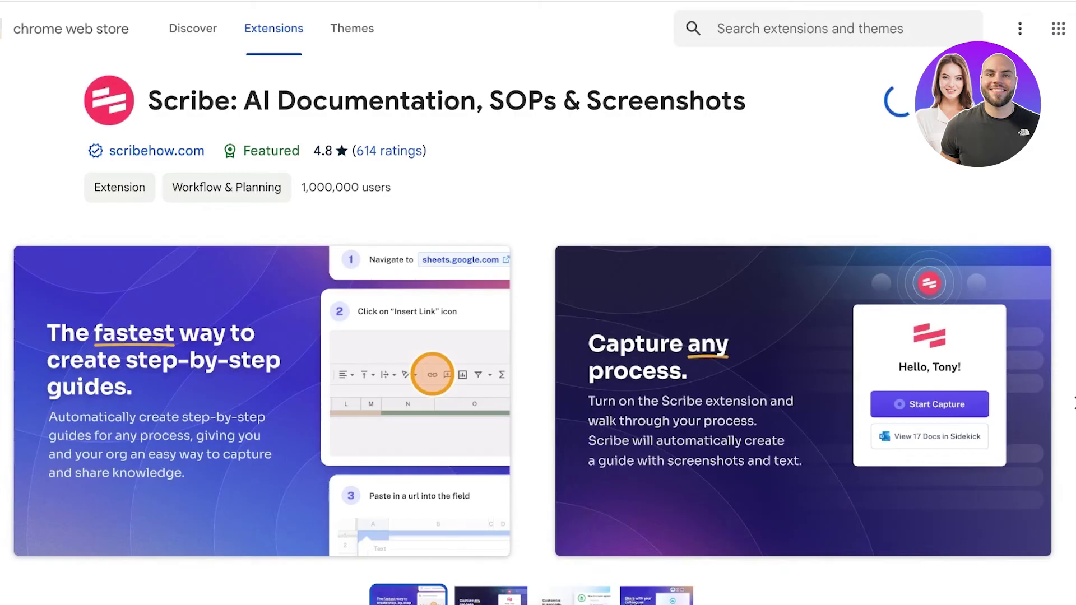
- Scroll down the Scribe extension listing in the Chrome Web Store
{"action": "scroll", "coordinate": [538, 307], "scroll_direction": "down", "scroll_amount": 3}
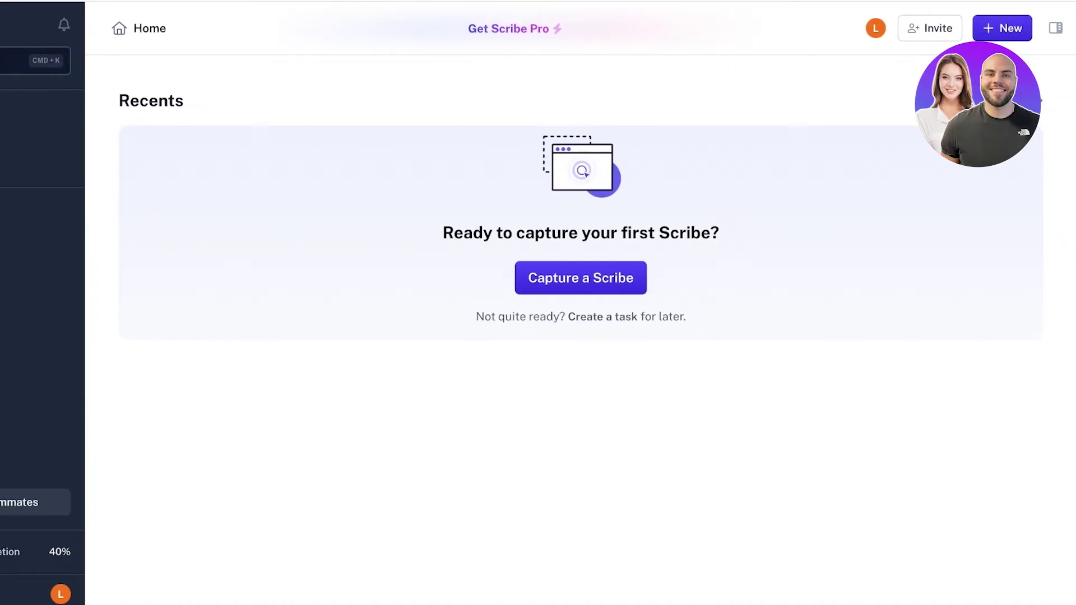
- Start a new browser Scribe capture on the Pink Sapphire · Home · Shopify tab
{"action": "left_click", "coordinate": [1002, 28]}
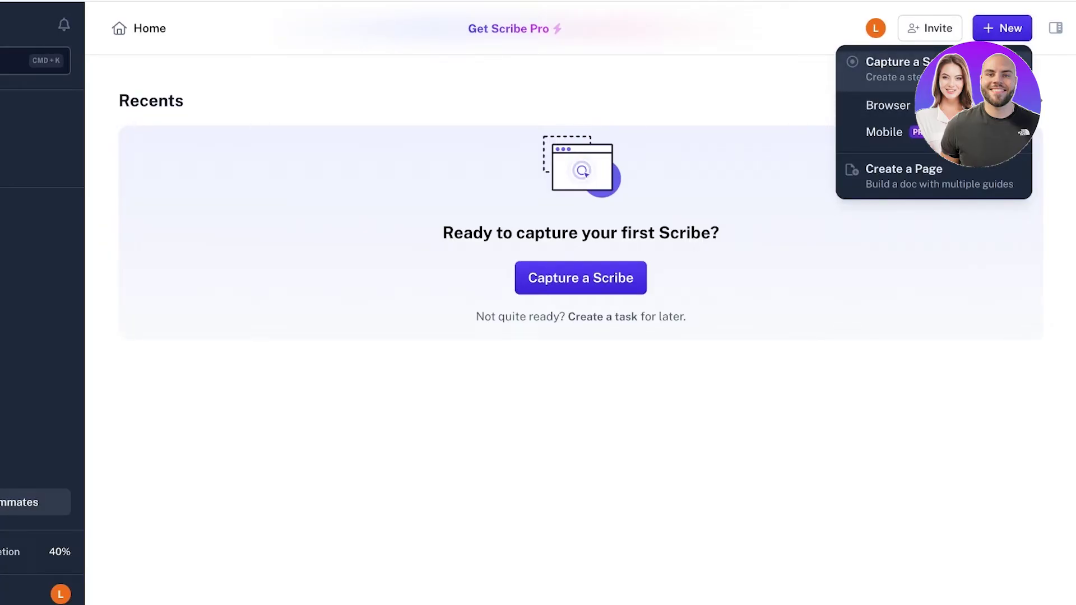
{"action": "key", "text": "Return"}
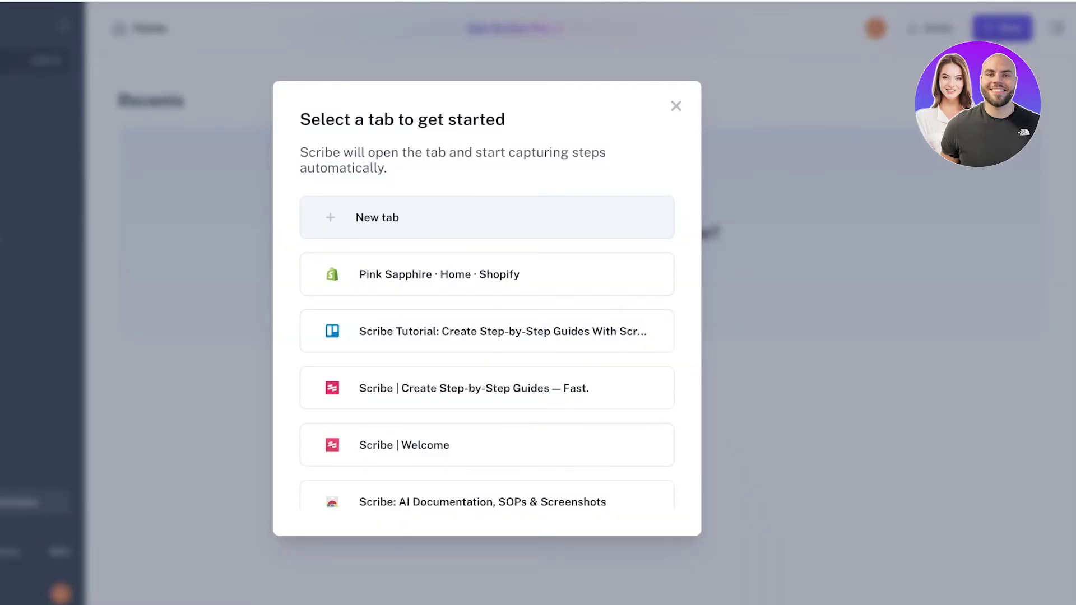
{"action": "left_click", "coordinate": [440, 274]}
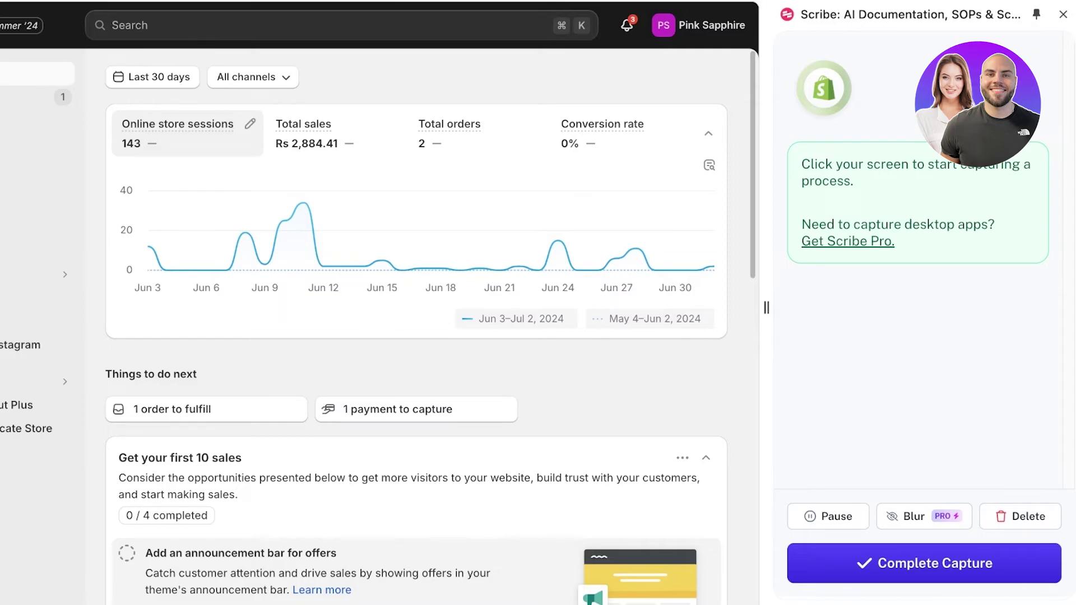
{"action": "mouse_move", "coordinate": [480, 246]}
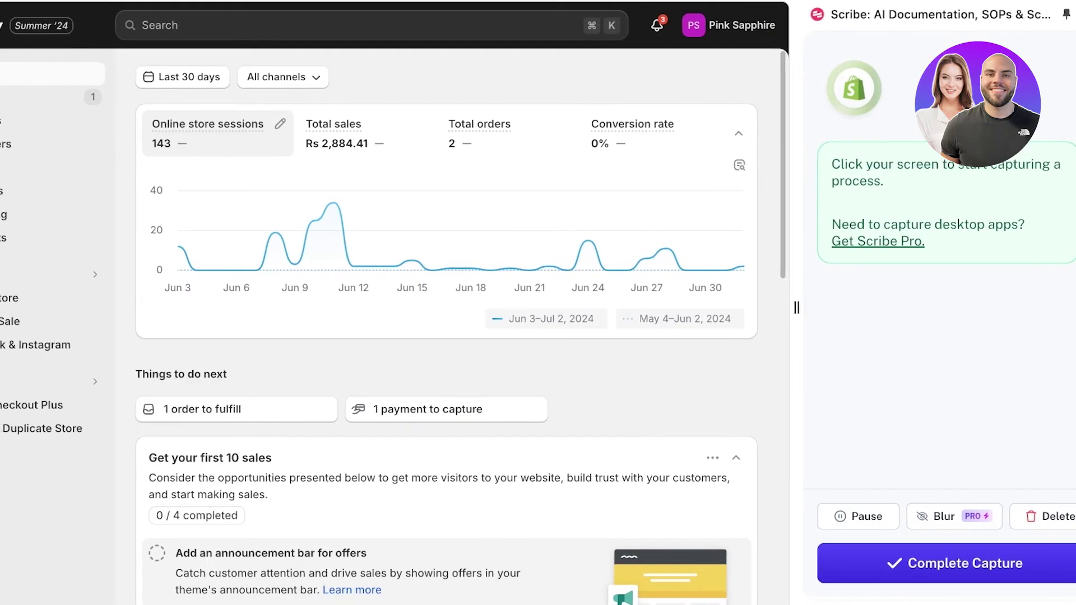
- Go to the store's Settings page listing the installed apps
{"action": "left_click", "coordinate": [29, 589]}
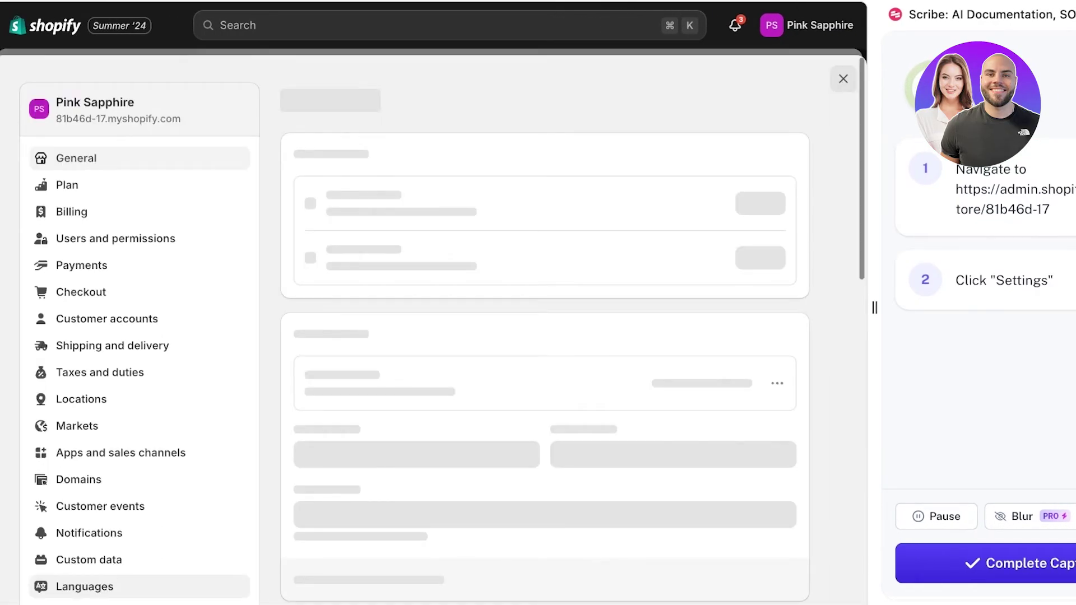
{"action": "scroll", "coordinate": [140, 453], "scroll_direction": "down", "scroll_amount": 5}
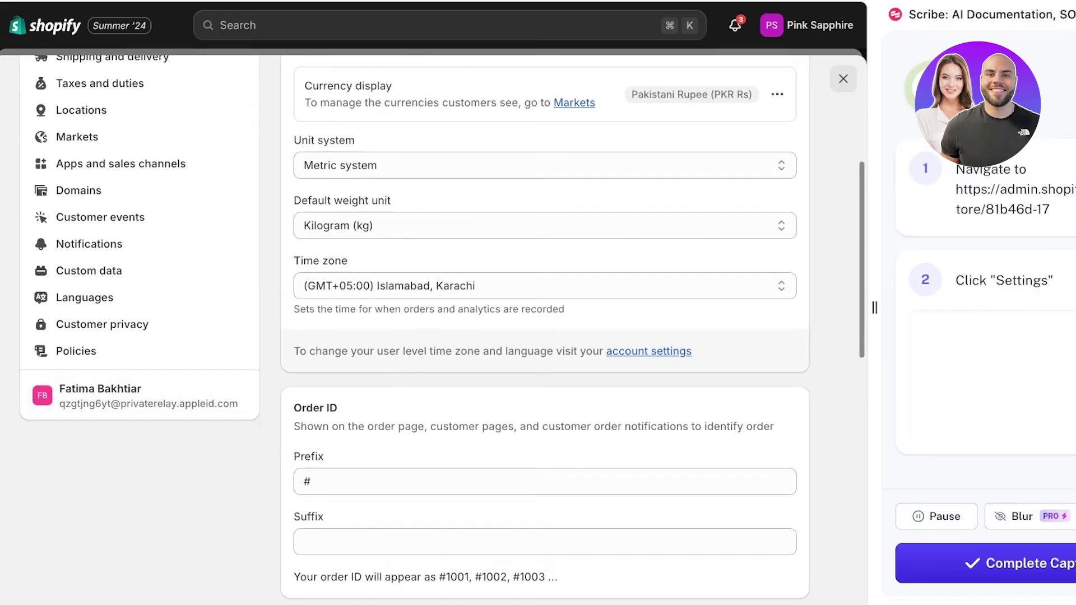
{"action": "scroll", "coordinate": [140, 373], "scroll_direction": "up", "scroll_amount": 2}
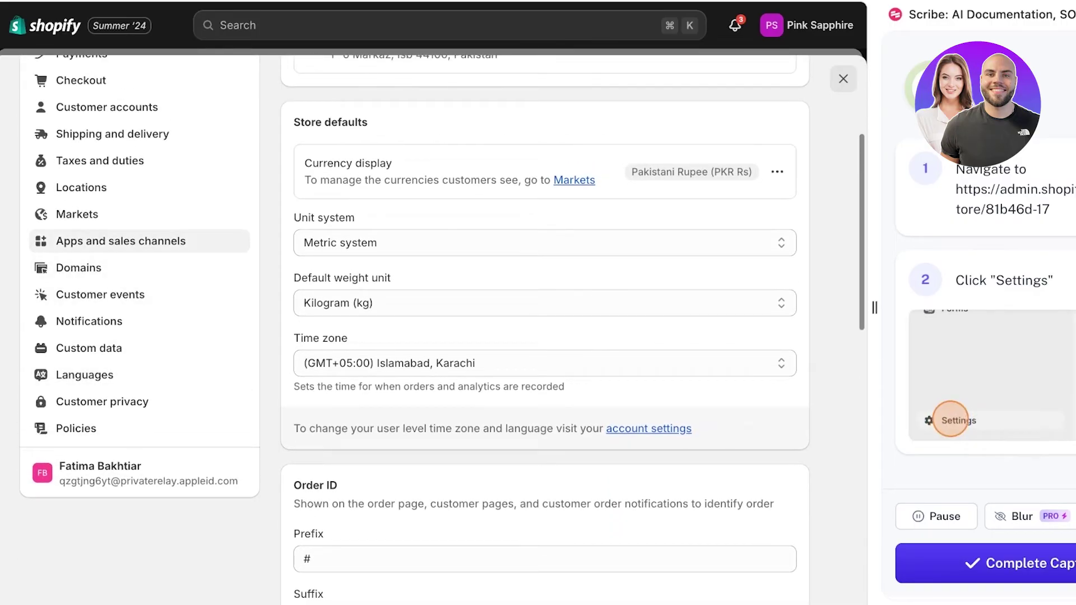
{"action": "left_click", "coordinate": [120, 241]}
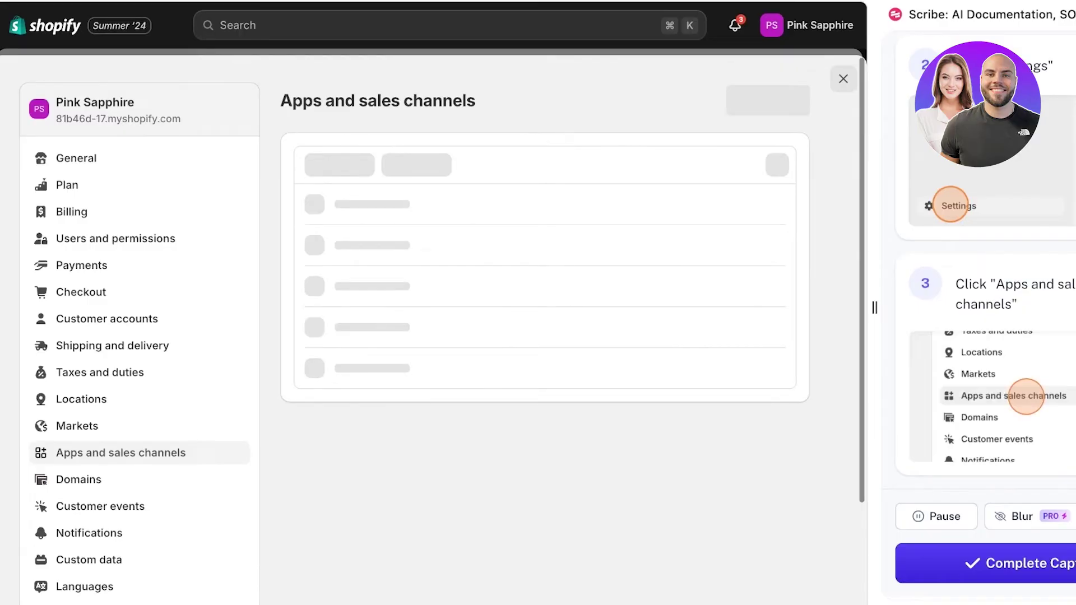
{"action": "scroll", "coordinate": [442, 326], "scroll_direction": "down", "scroll_amount": 1}
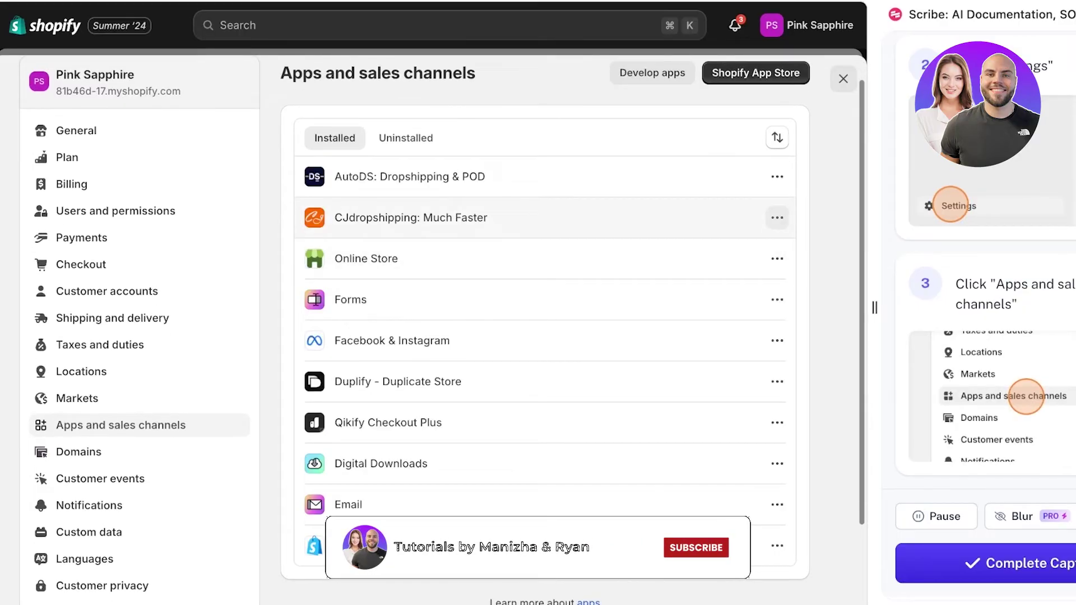
{"action": "left_click", "coordinate": [776, 218]}
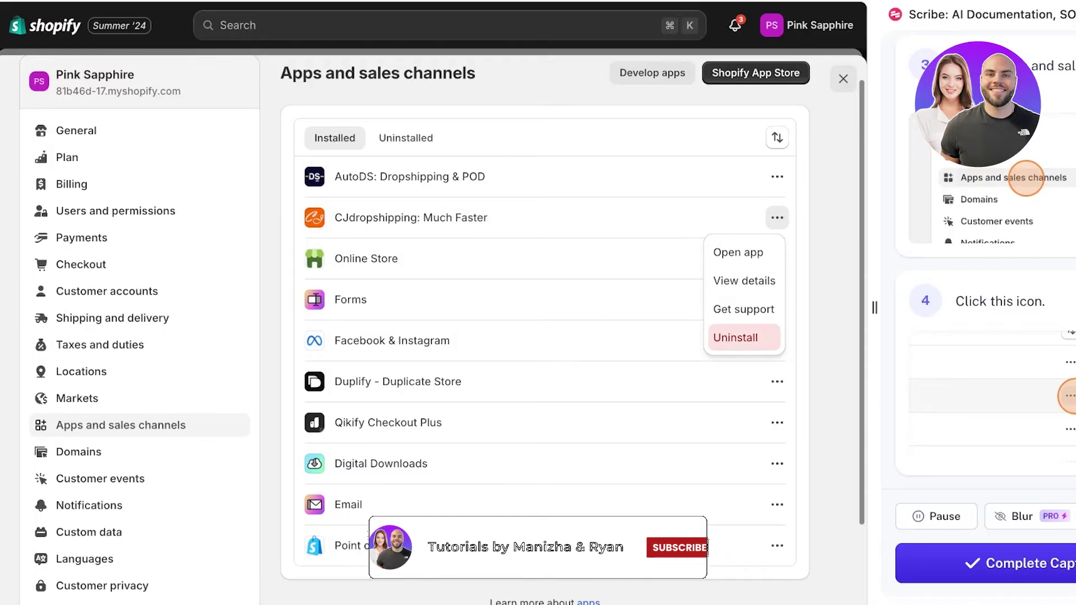
{"action": "left_click", "coordinate": [735, 337]}
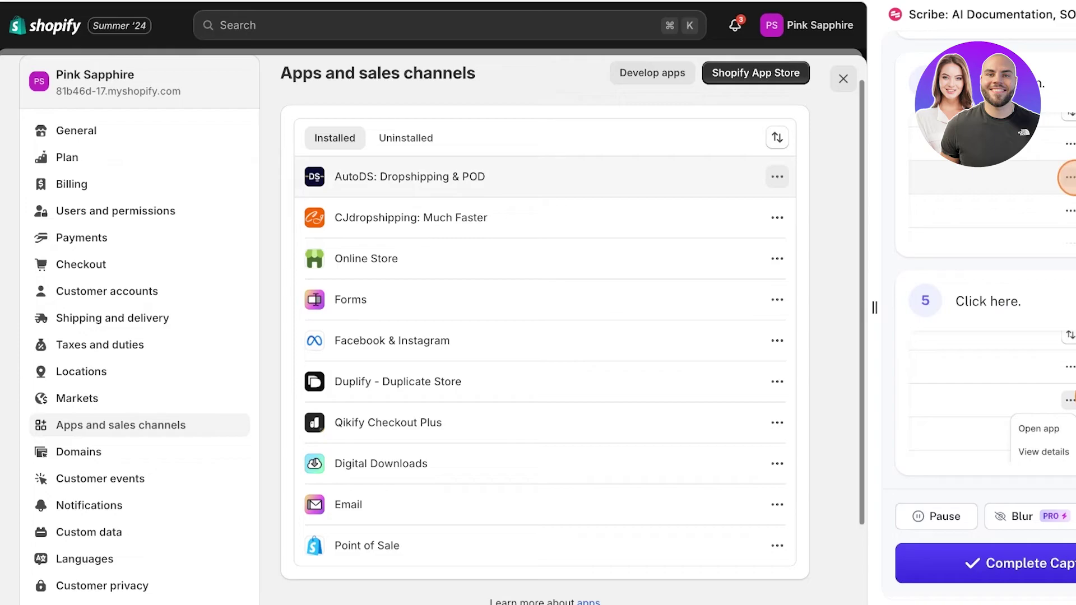
- Uninstall AutoDS, passing its inventory to the store location, with three reasons ticked
{"action": "left_click", "coordinate": [777, 176]}
{"action": "left_click", "coordinate": [738, 295]}
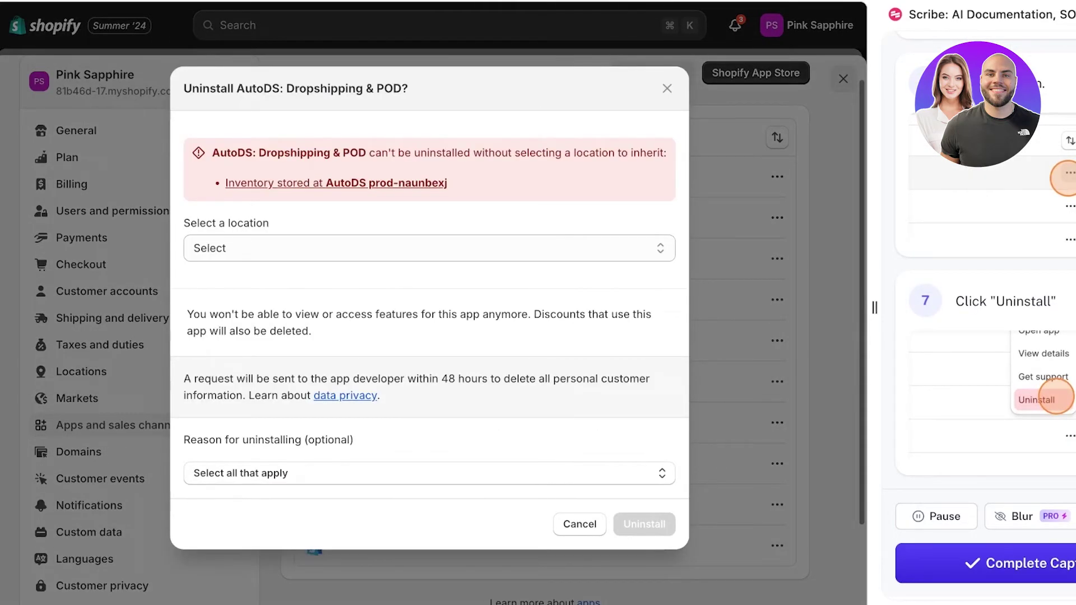
{"action": "left_click", "coordinate": [429, 248]}
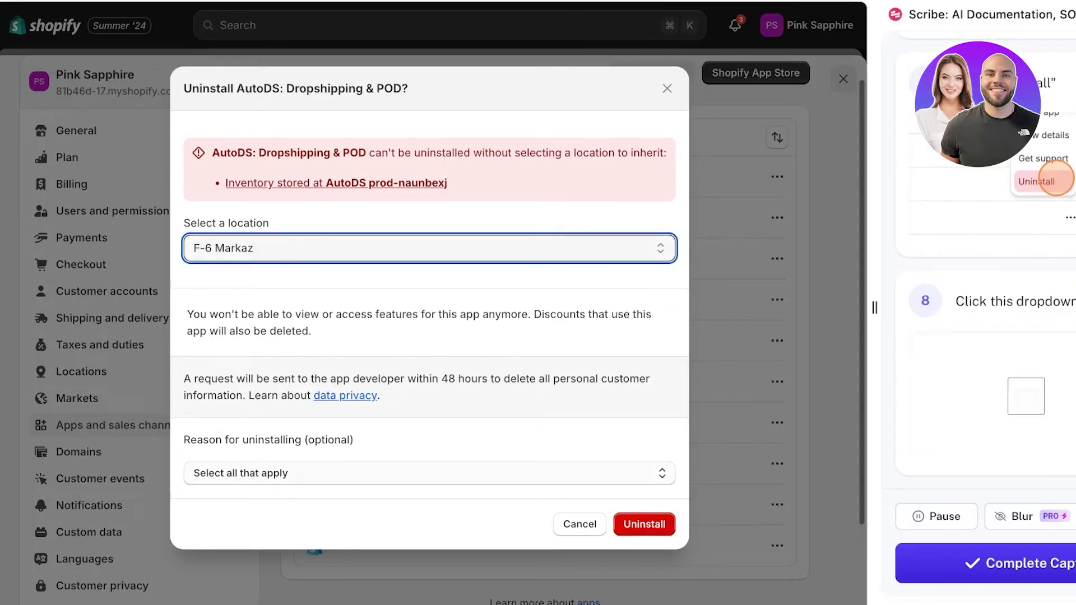
{"action": "left_click", "coordinate": [430, 473]}
{"action": "left_click", "coordinate": [313, 416]}
{"action": "left_click", "coordinate": [295, 356]}
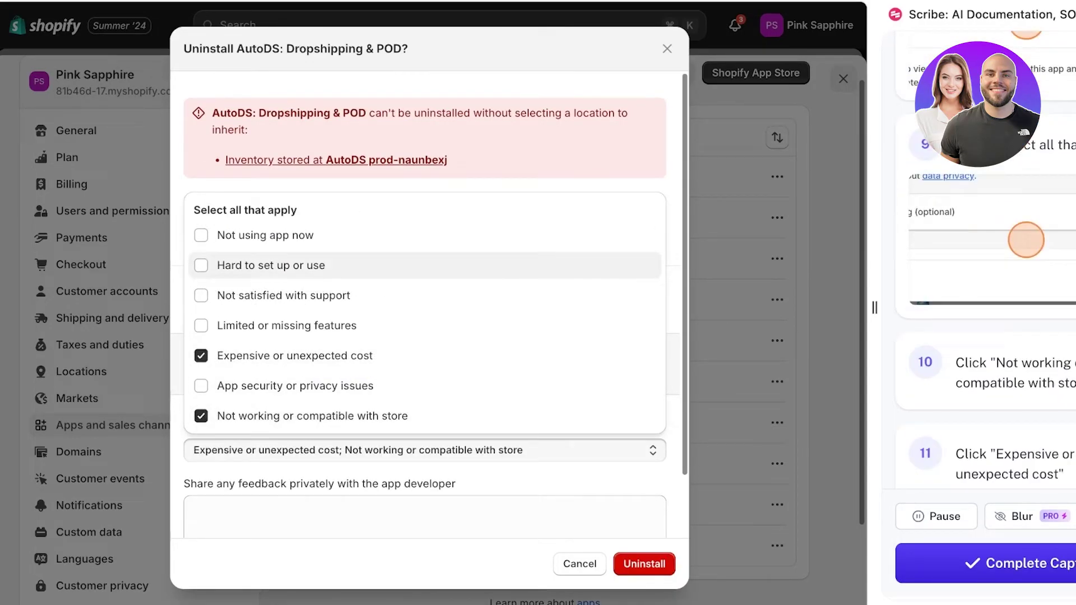
{"action": "left_click", "coordinate": [270, 265]}
{"action": "left_click", "coordinate": [265, 236]}
{"action": "left_click", "coordinate": [644, 563]}
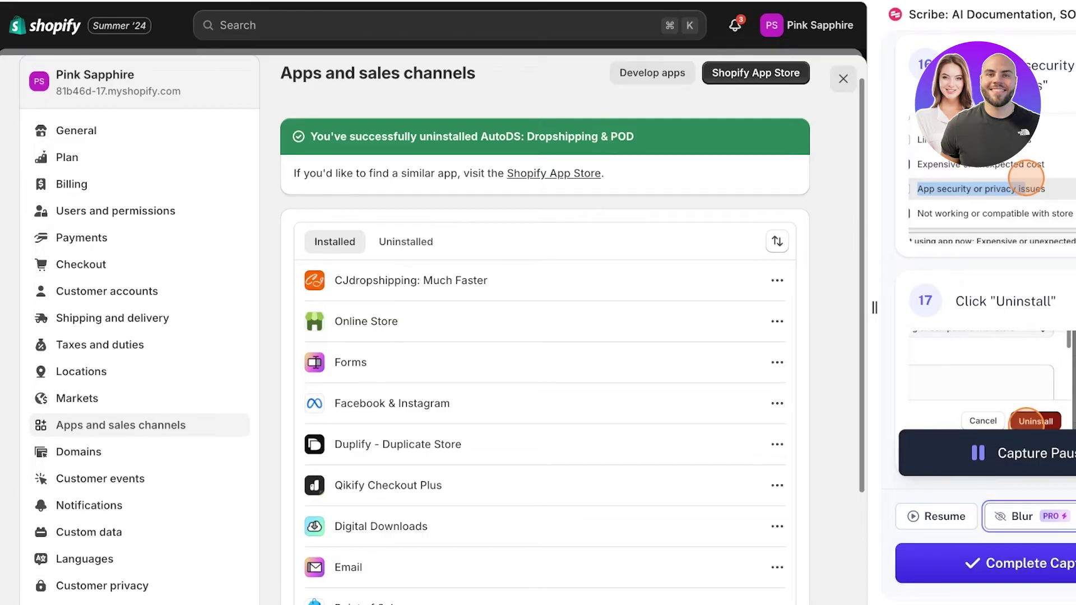
- Try marking page content for blur in Scribe, then exit blur selection
{"action": "left_click", "coordinate": [1015, 516]}
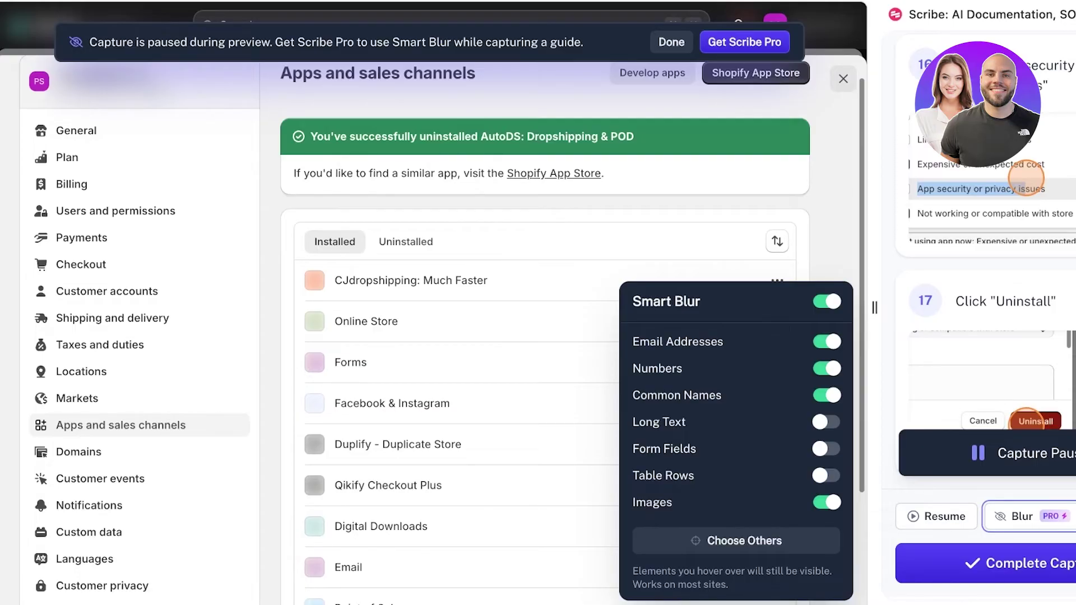
{"action": "left_click", "coordinate": [736, 539]}
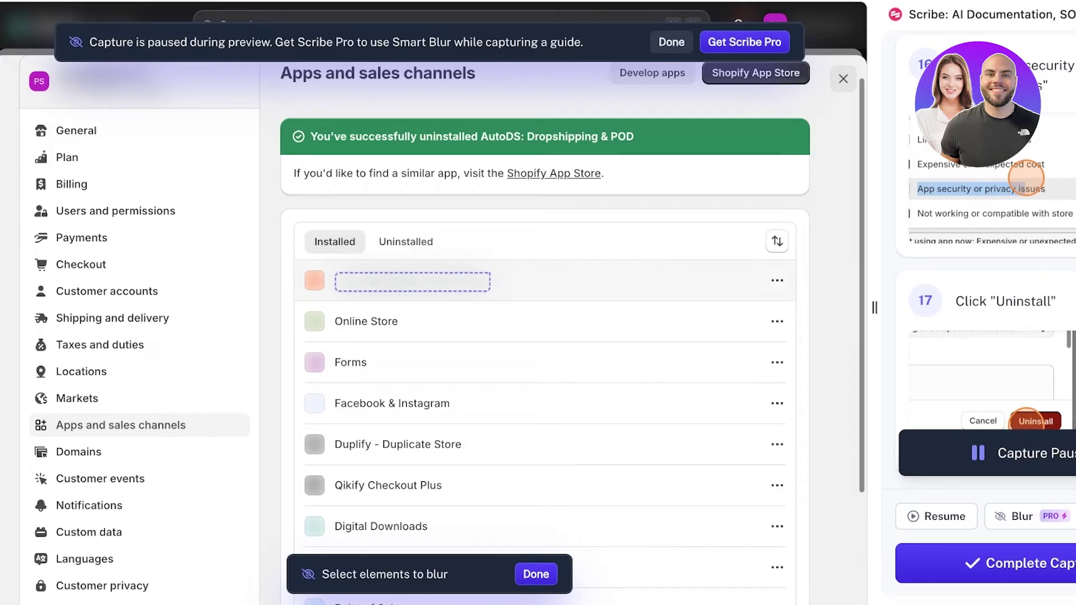
{"action": "left_click", "coordinate": [561, 101]}
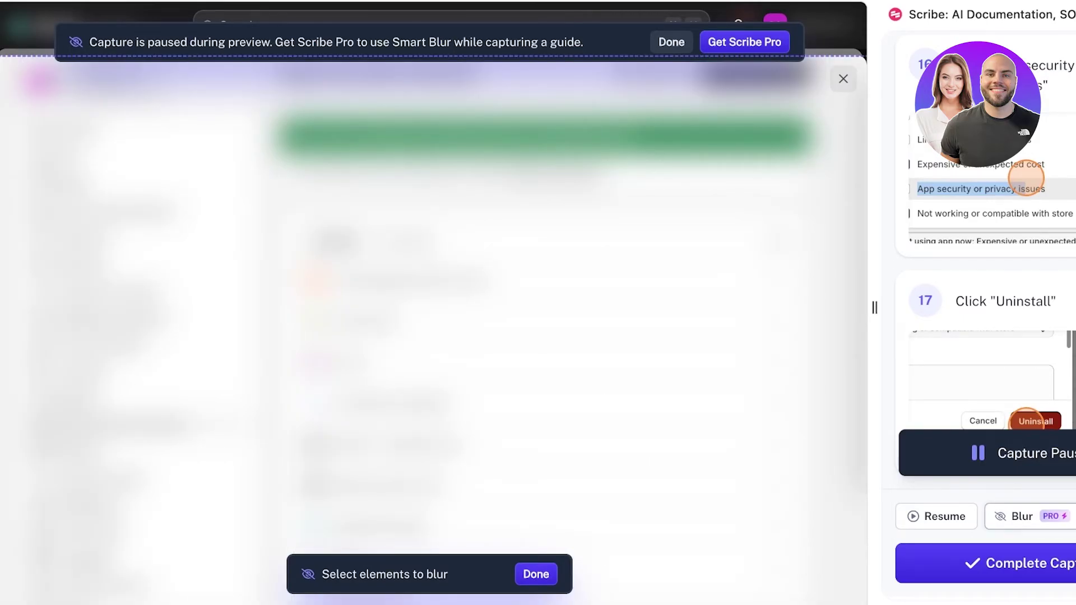
{"action": "key", "text": "Escape"}
- Close the blur panel and open Shopify's General settings page
{"action": "left_click", "coordinate": [1021, 516]}
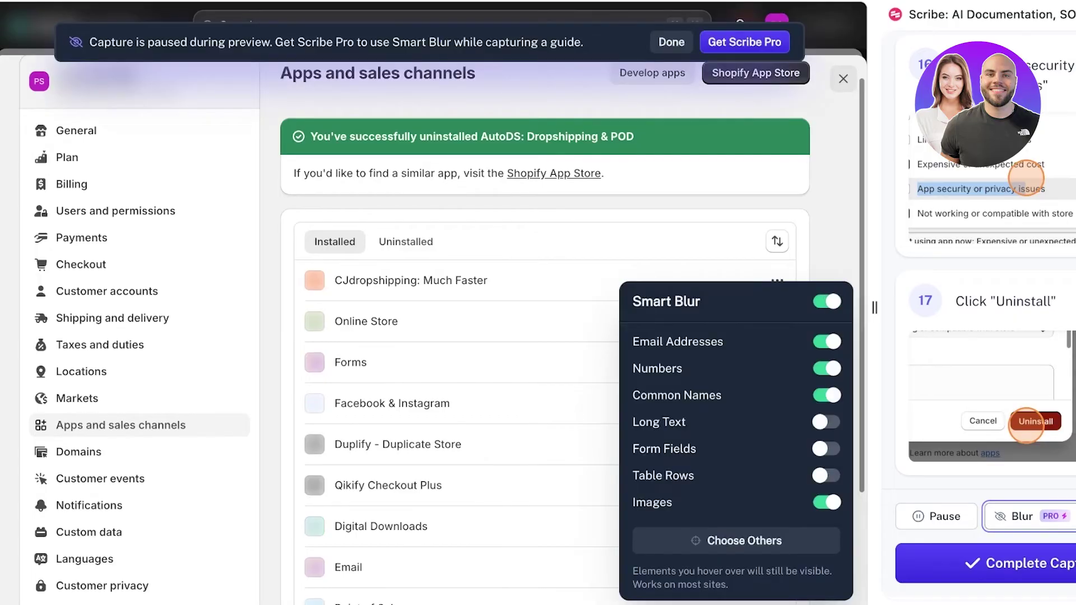
{"action": "key", "text": "Escape"}
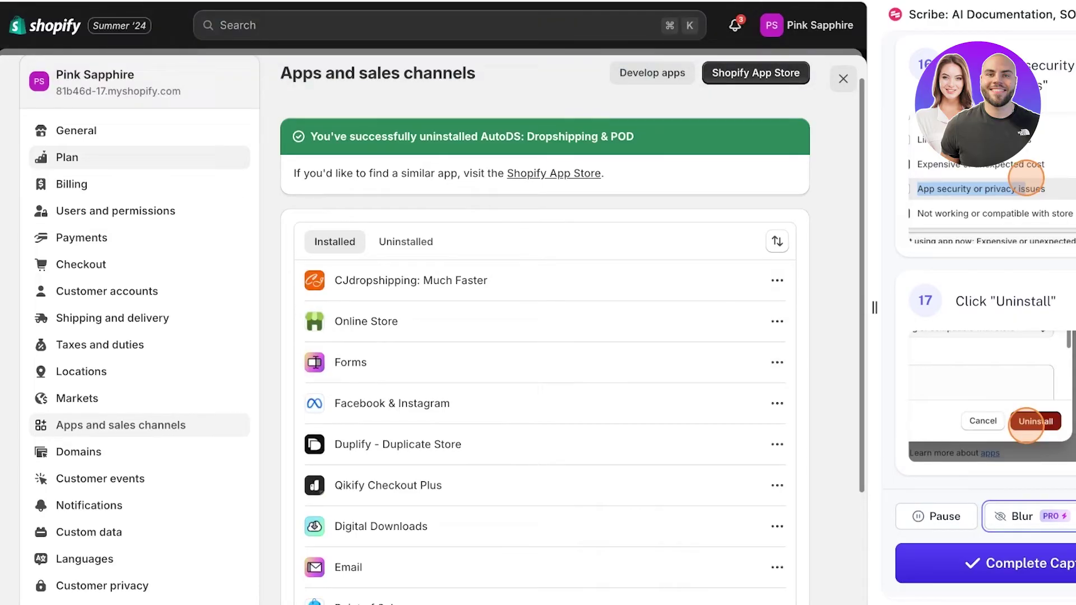
{"action": "left_click", "coordinate": [77, 130]}
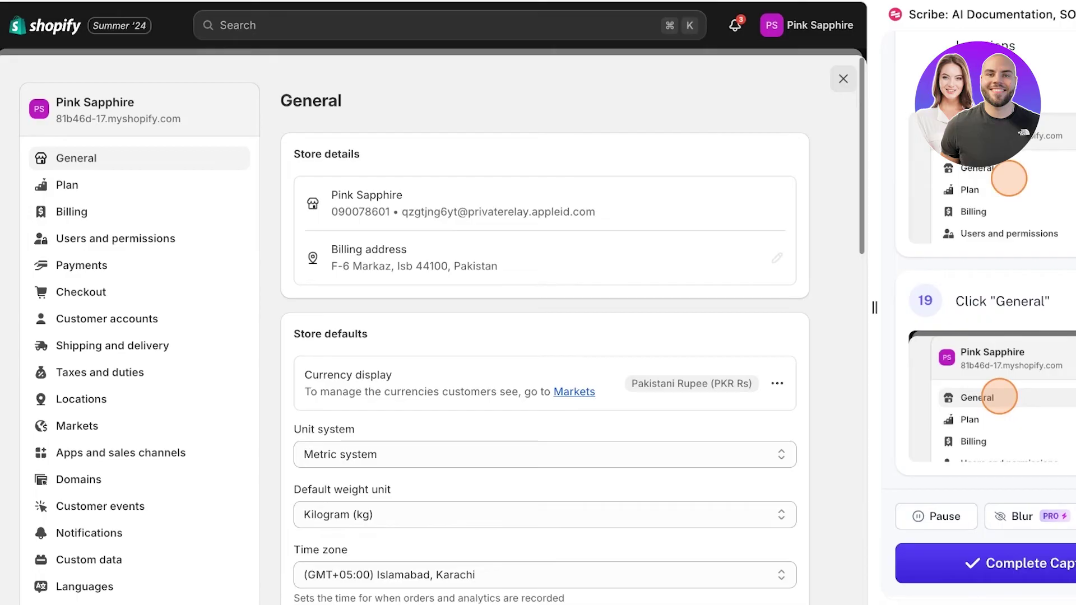
{"action": "scroll", "coordinate": [545, 331], "scroll_direction": "down", "scroll_amount": 15}
- Record the Plan settings page, pause capturing, and return to General settings
{"action": "scroll", "coordinate": [545, 331], "scroll_direction": "up", "scroll_amount": 15}
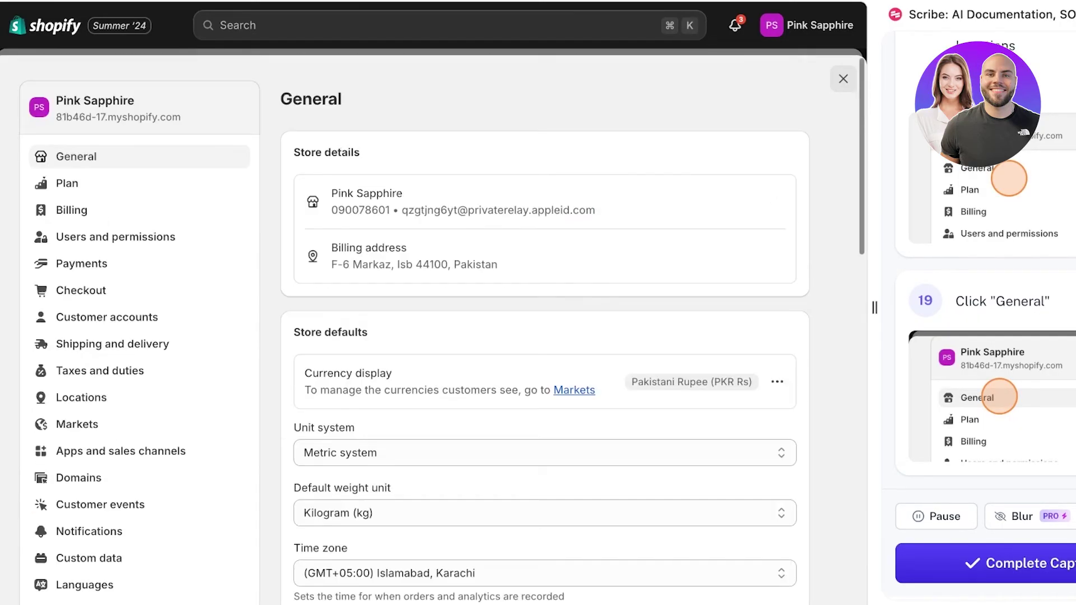
{"action": "left_click", "coordinate": [67, 185]}
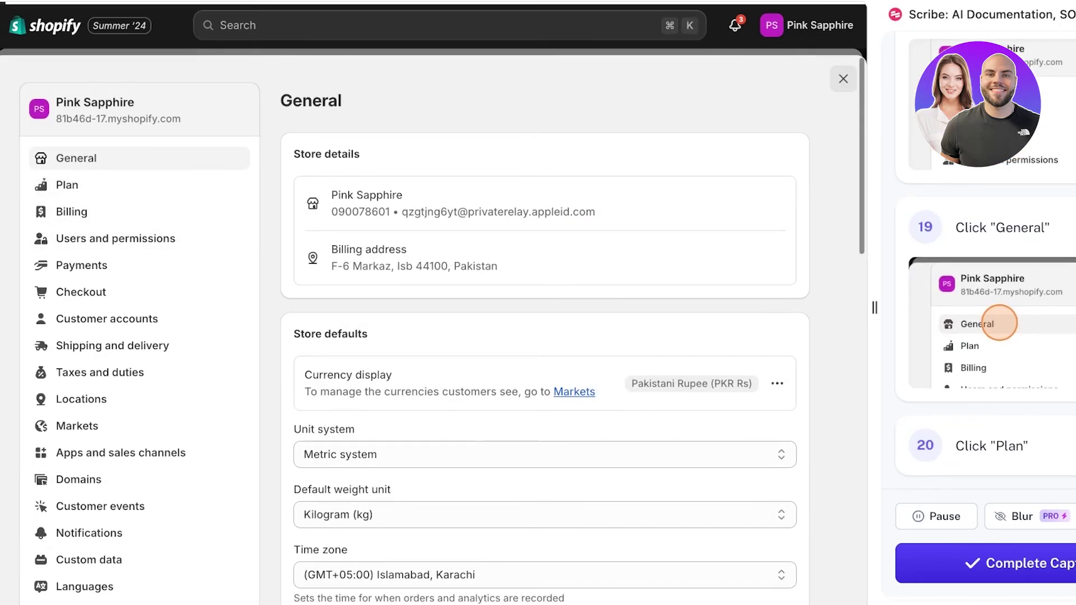
{"action": "left_click", "coordinate": [71, 212]}
{"action": "left_click", "coordinate": [116, 239]}
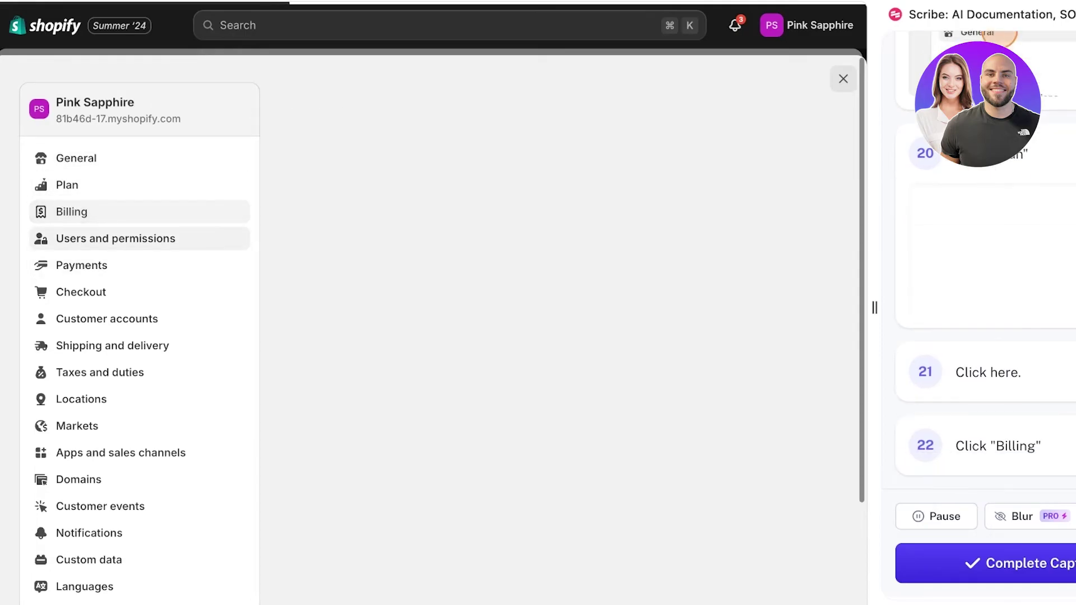
{"action": "left_click", "coordinate": [67, 185]}
{"action": "left_click", "coordinate": [936, 516]}
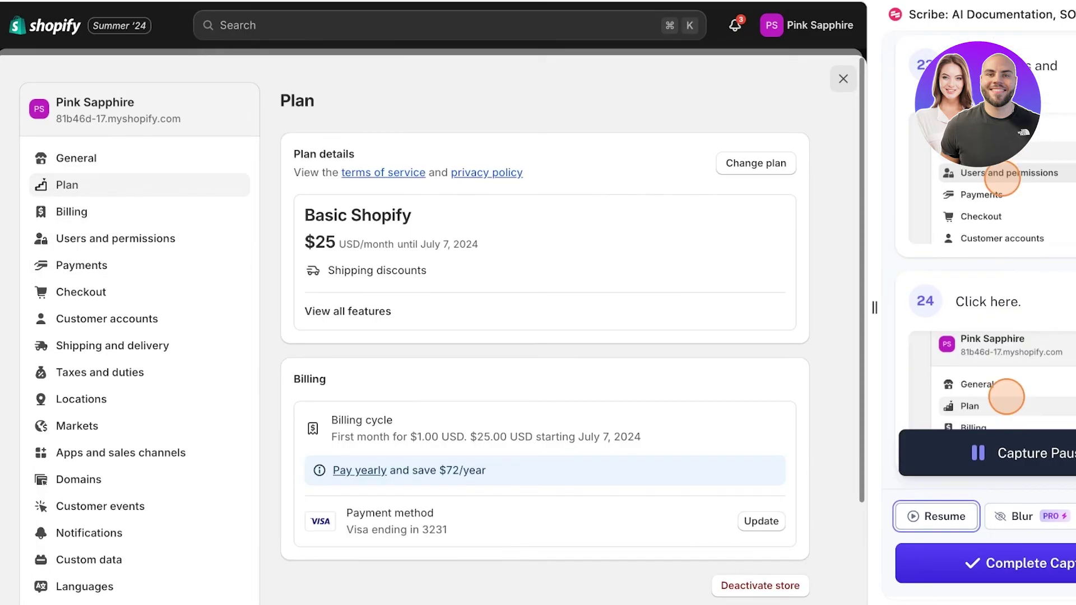
{"action": "left_click", "coordinate": [76, 158]}
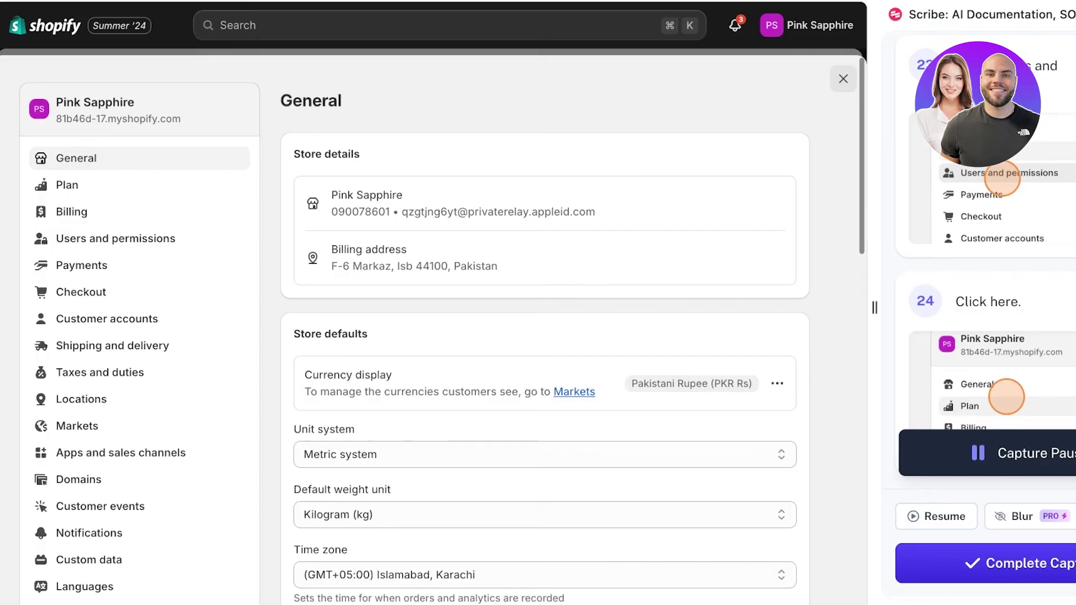
- Blur the Default weight unit and Store defaults heading, then complete the capture
{"action": "left_click", "coordinate": [1014, 516]}
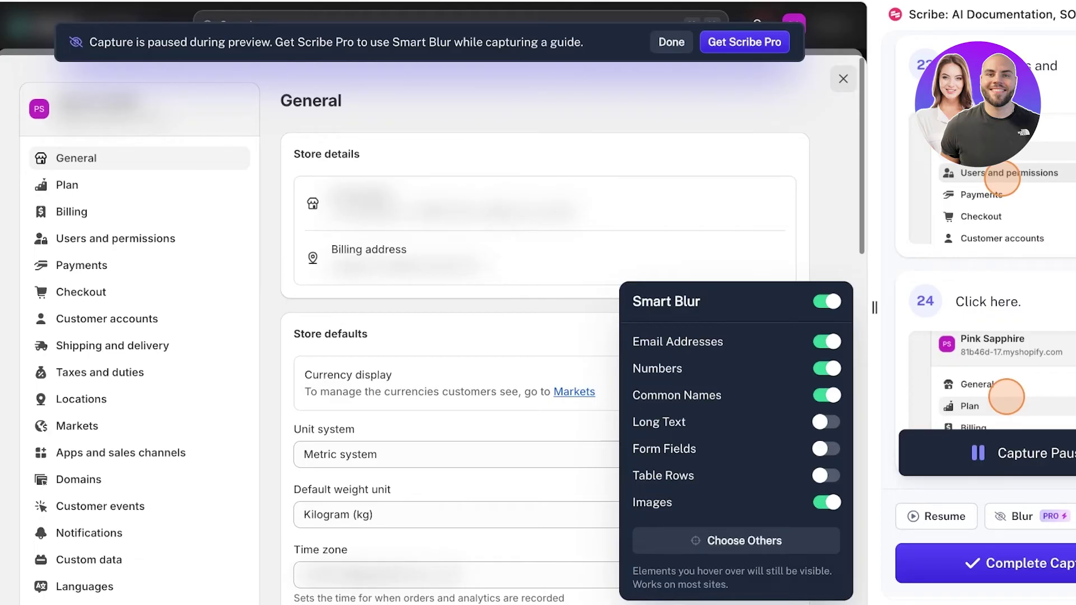
{"action": "left_click", "coordinate": [744, 541]}
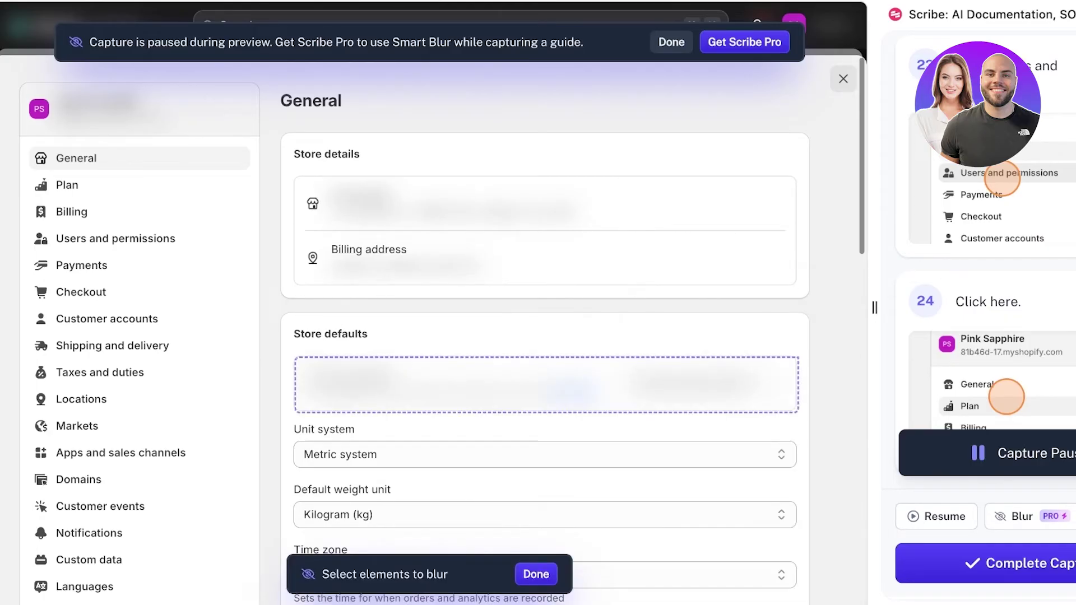
{"action": "scroll", "coordinate": [544, 246], "scroll_direction": "down", "scroll_amount": 1}
{"action": "scroll", "coordinate": [546, 337], "scroll_direction": "down", "scroll_amount": 10}
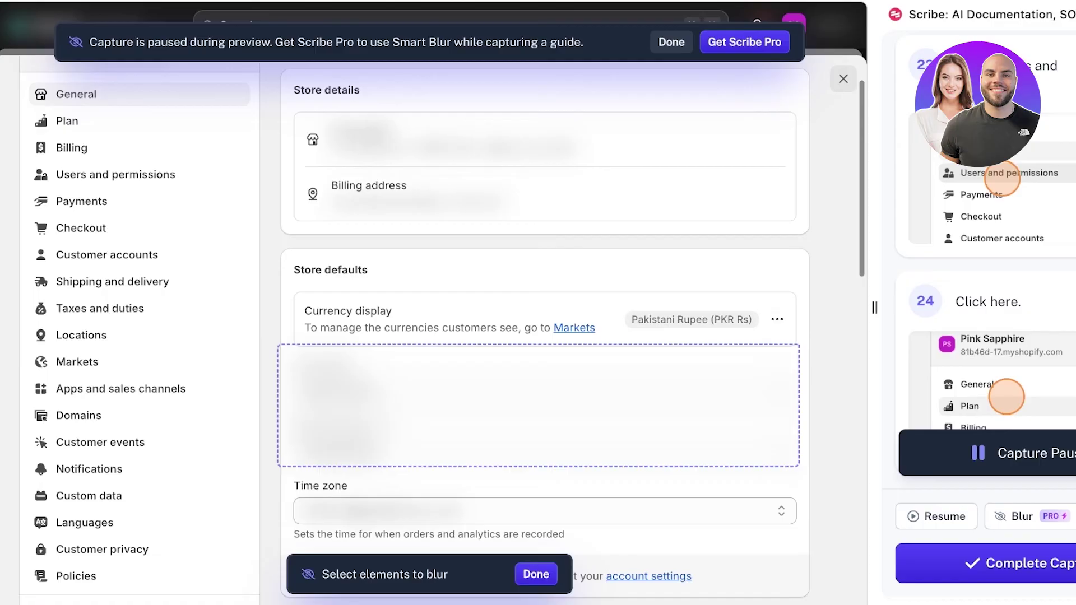
{"action": "scroll", "coordinate": [546, 257], "scroll_direction": "up", "scroll_amount": 10}
{"action": "scroll", "coordinate": [543, 257], "scroll_direction": "down", "scroll_amount": 1}
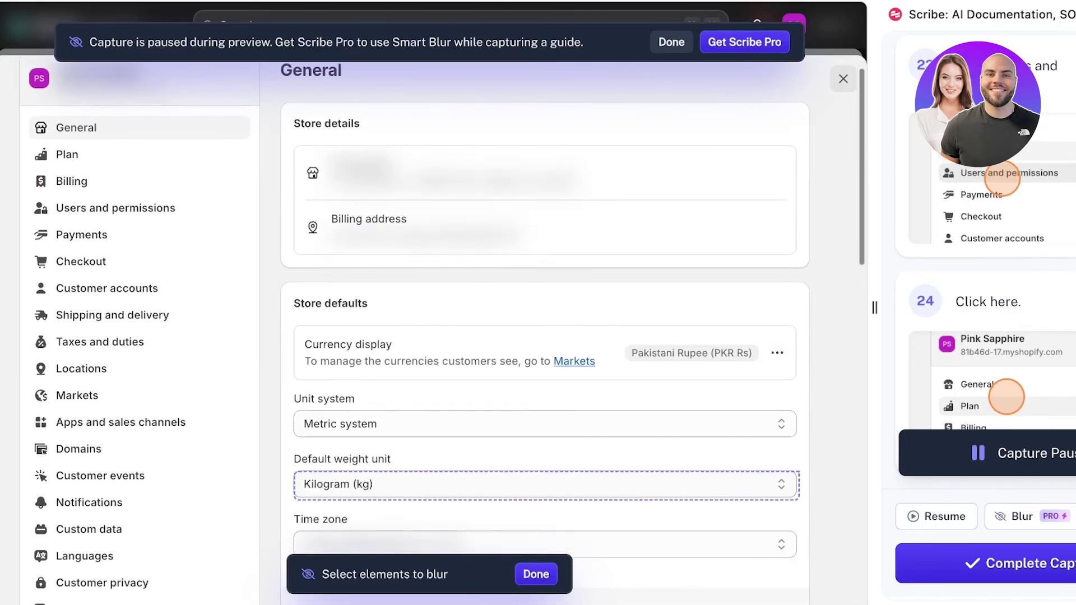
{"action": "left_click", "coordinate": [342, 459]}
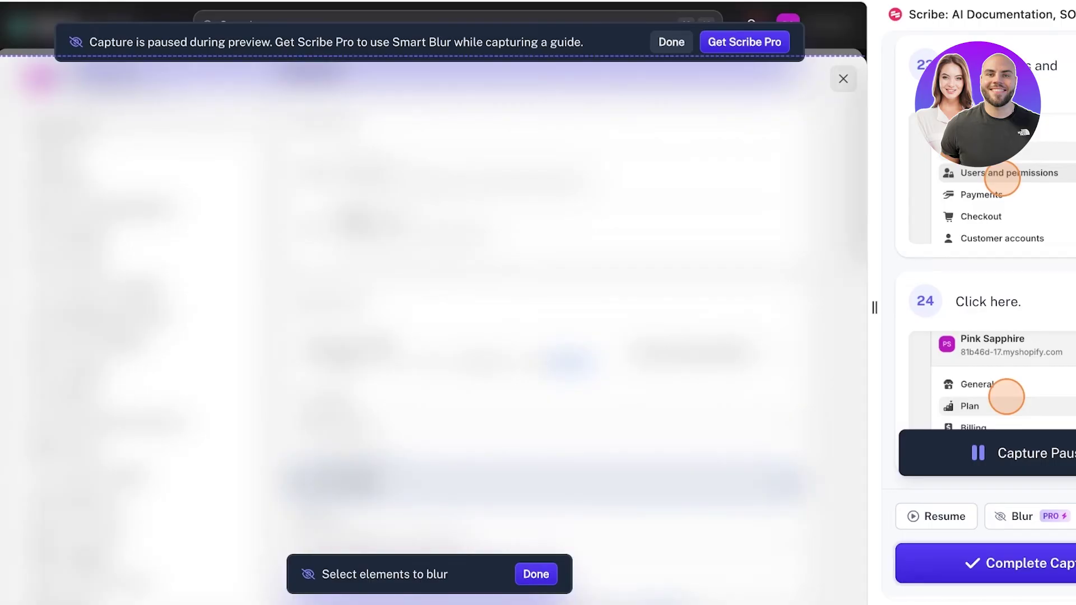
{"action": "left_click", "coordinate": [331, 303]}
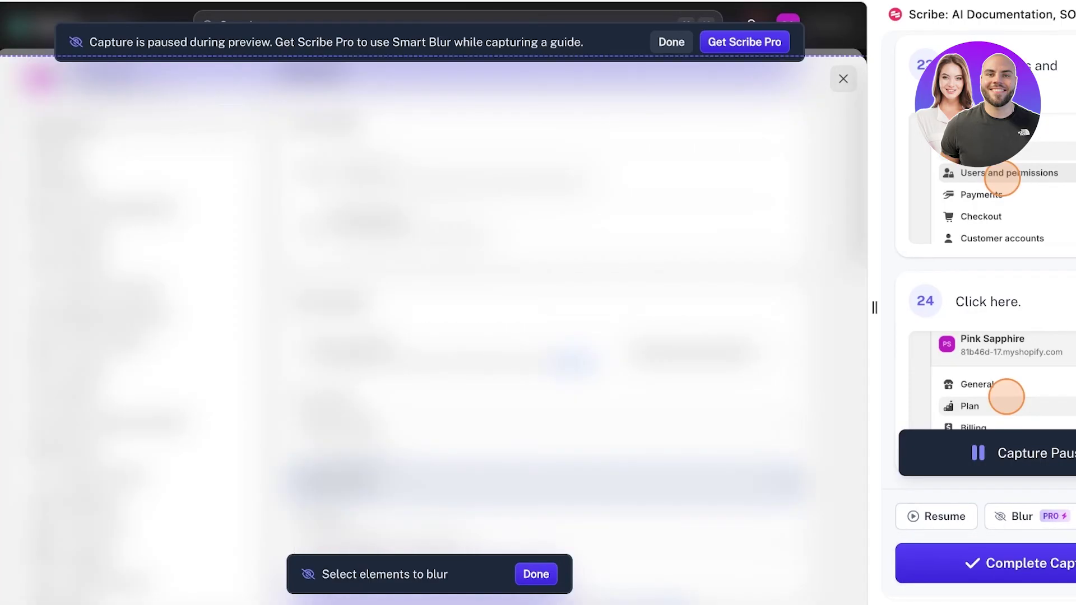
{"action": "left_click", "coordinate": [1014, 516]}
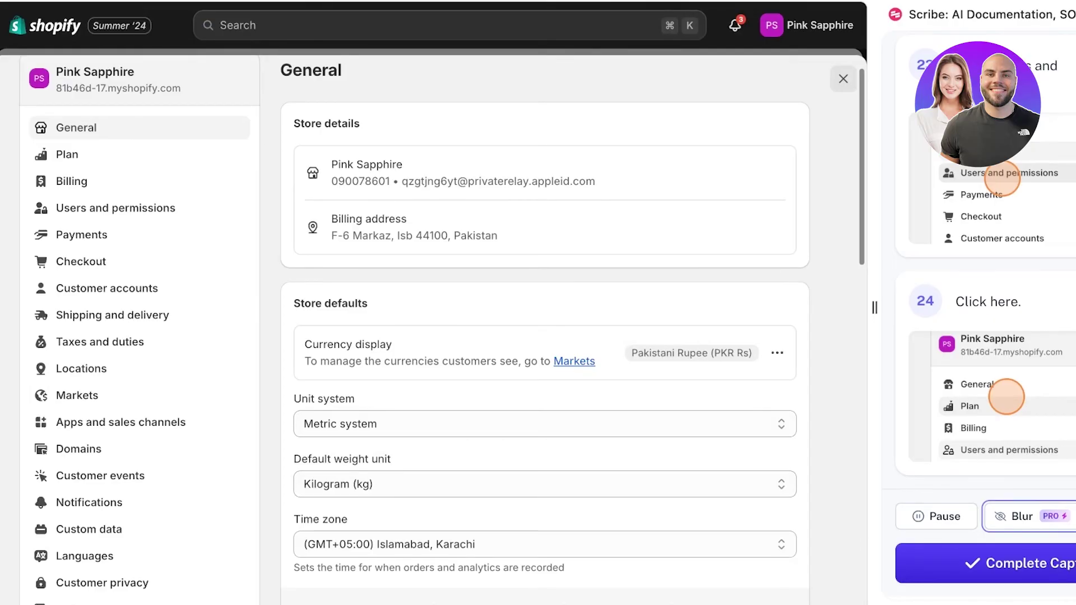
{"action": "left_click", "coordinate": [987, 563]}
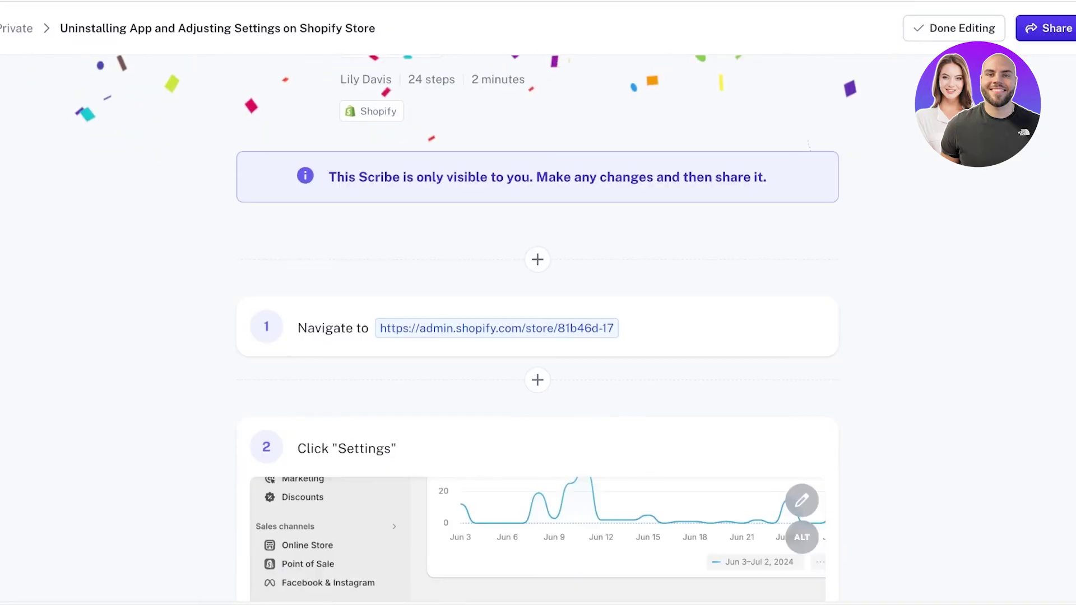
- Open the insert choices between steps 13 and 14, then scroll back toward step 1
{"action": "scroll", "coordinate": [537, 327], "scroll_direction": "down", "scroll_amount": 20}
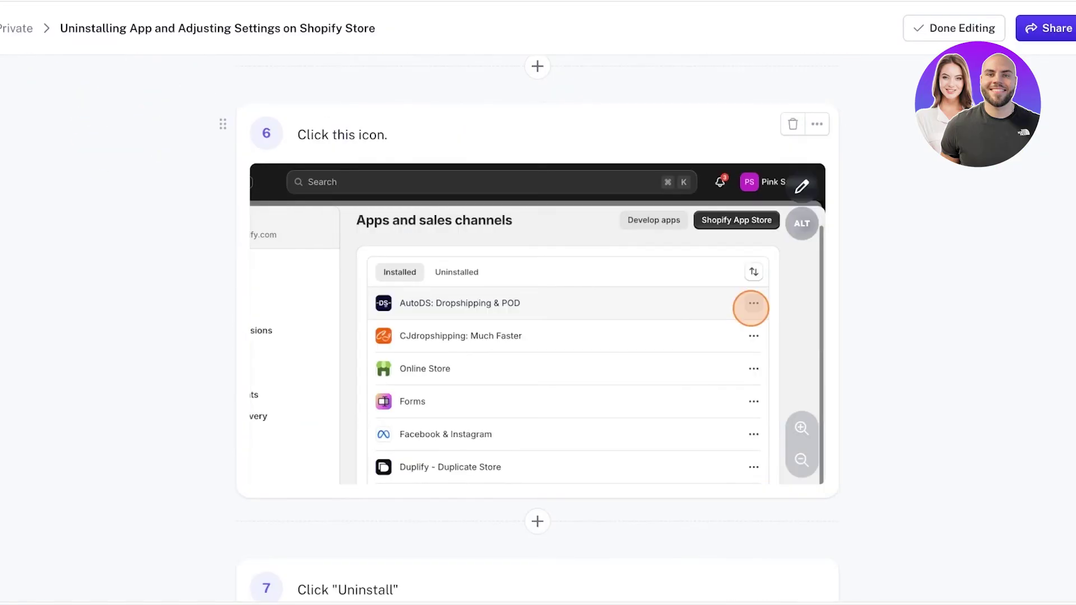
{"action": "scroll", "coordinate": [537, 327], "scroll_direction": "down", "scroll_amount": 20}
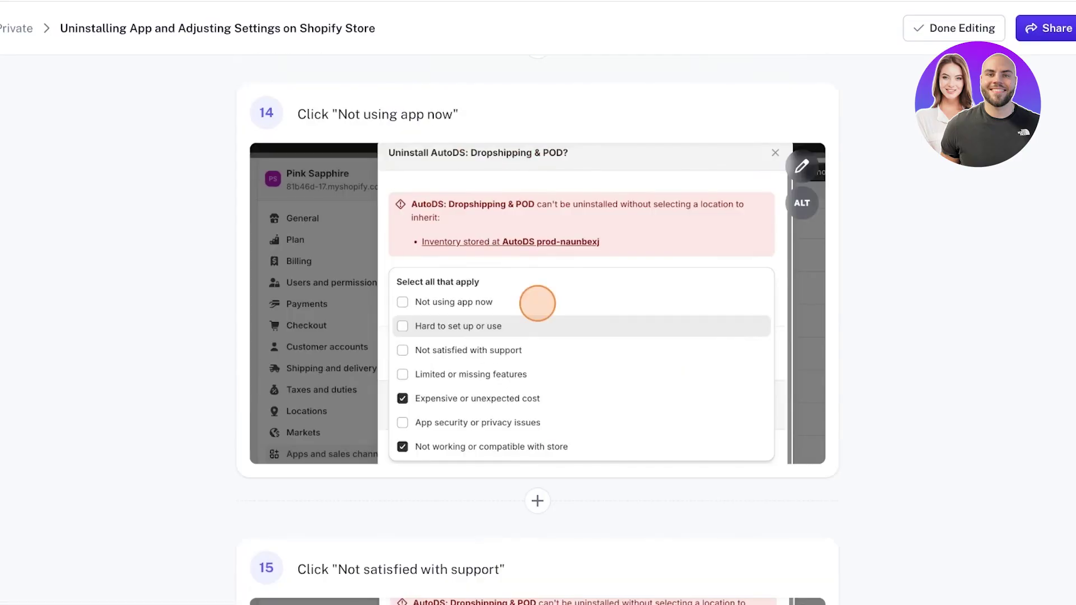
{"action": "scroll", "coordinate": [538, 192], "scroll_direction": "up", "scroll_amount": 3}
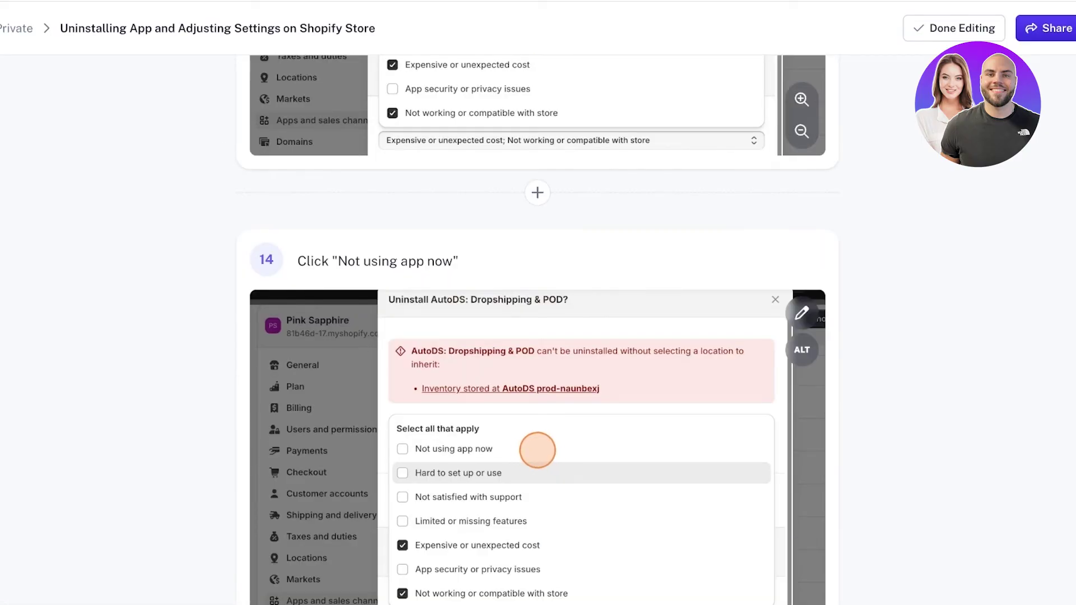
{"action": "left_click", "coordinate": [537, 192]}
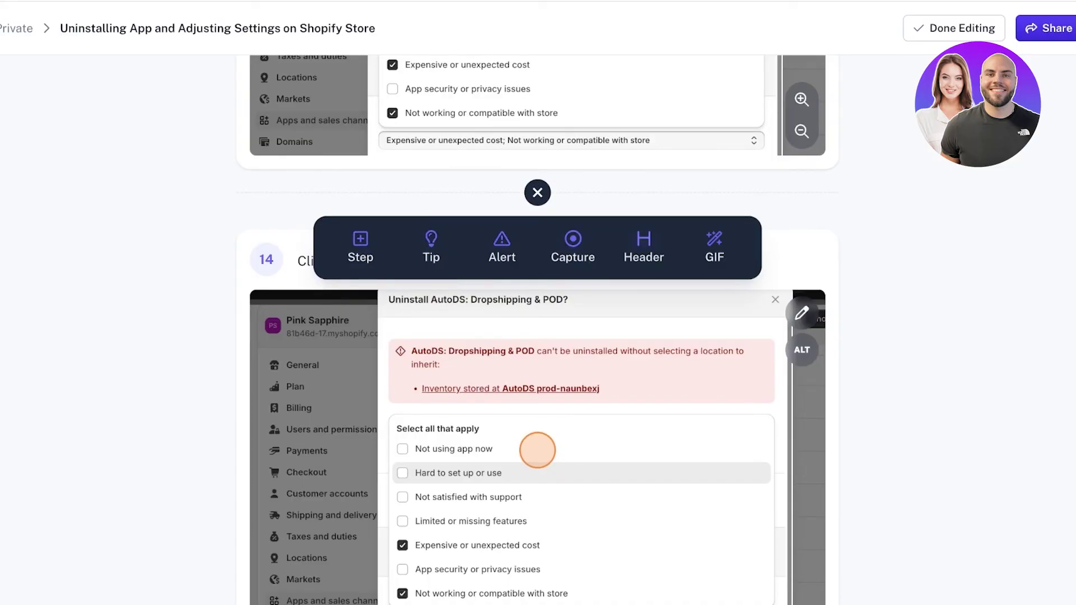
{"action": "scroll", "coordinate": [537, 192], "scroll_direction": "up", "scroll_amount": 20}
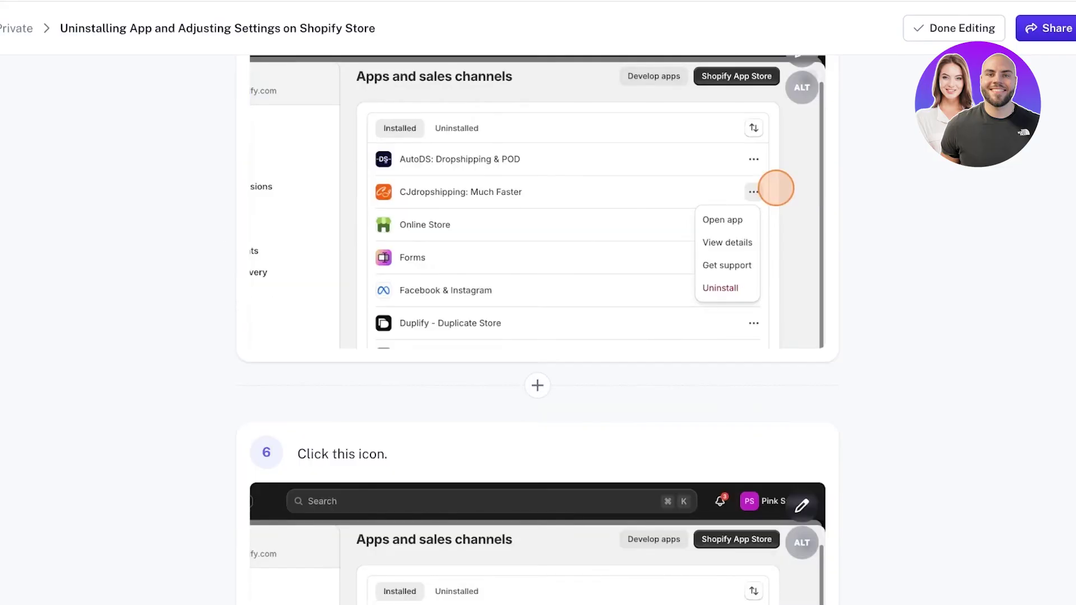
{"action": "scroll", "coordinate": [537, 302], "scroll_direction": "up", "scroll_amount": 8}
{"action": "scroll", "coordinate": [537, 303], "scroll_direction": "down", "scroll_amount": 8}
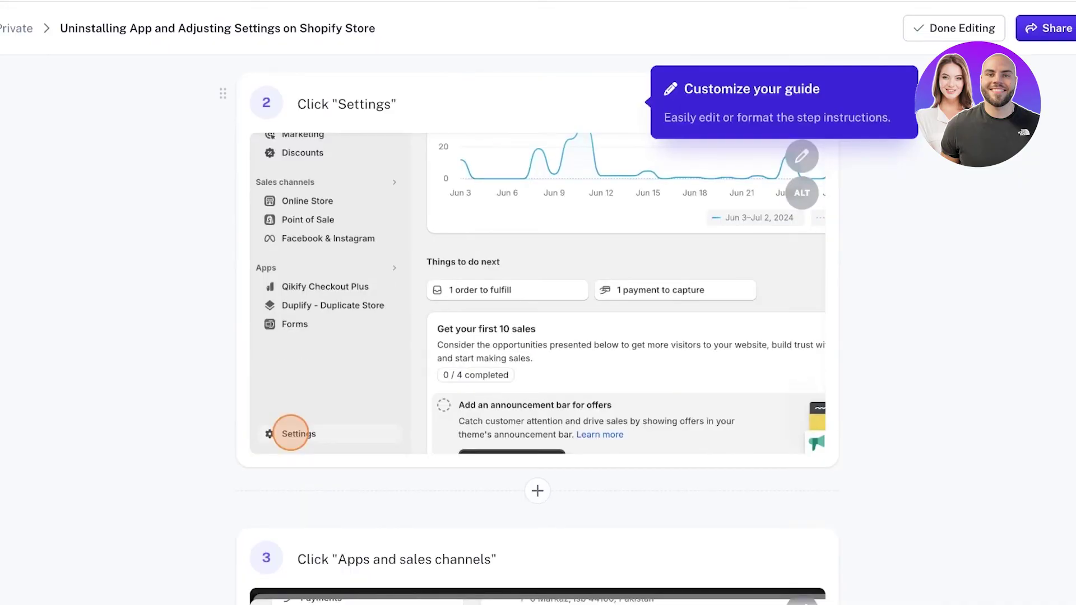
{"action": "scroll", "coordinate": [538, 303], "scroll_direction": "up", "scroll_amount": 7}
- Insert a Tip block above step 1 reading 'use shoppify admin account to have easy uninstall'
{"action": "left_click", "coordinate": [538, 324]}
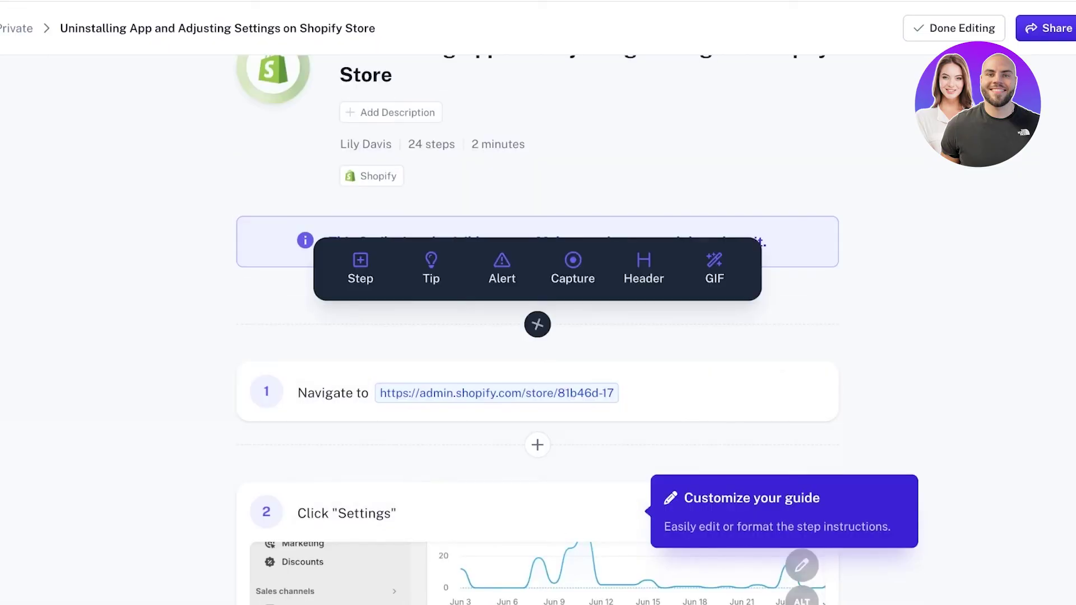
{"action": "left_click", "coordinate": [431, 269]}
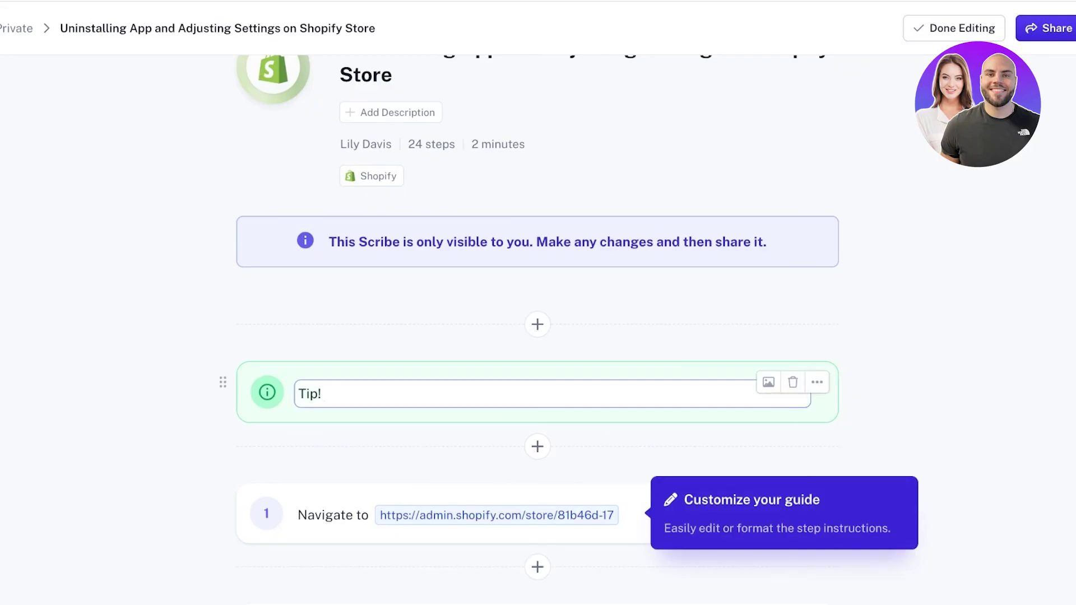
{"action": "type", "text": "(Uninstall"}
{"action": "key", "text": "BackSpace"}
{"action": "key", "text": "BackSpace"}
{"action": "key", "text": "BackSpace"}
{"action": "key", "text": "BackSpace"}
{"action": "key", "text": "BackSpace"}
{"action": "key", "text": "BackSpace"}
{"action": "key", "text": "BackSpace"}
{"action": "key", "text": "BackSpace"}
{"action": "key", "text": "BackSpace"}
{"action": "type", "text": "use shoppify admin account to"}
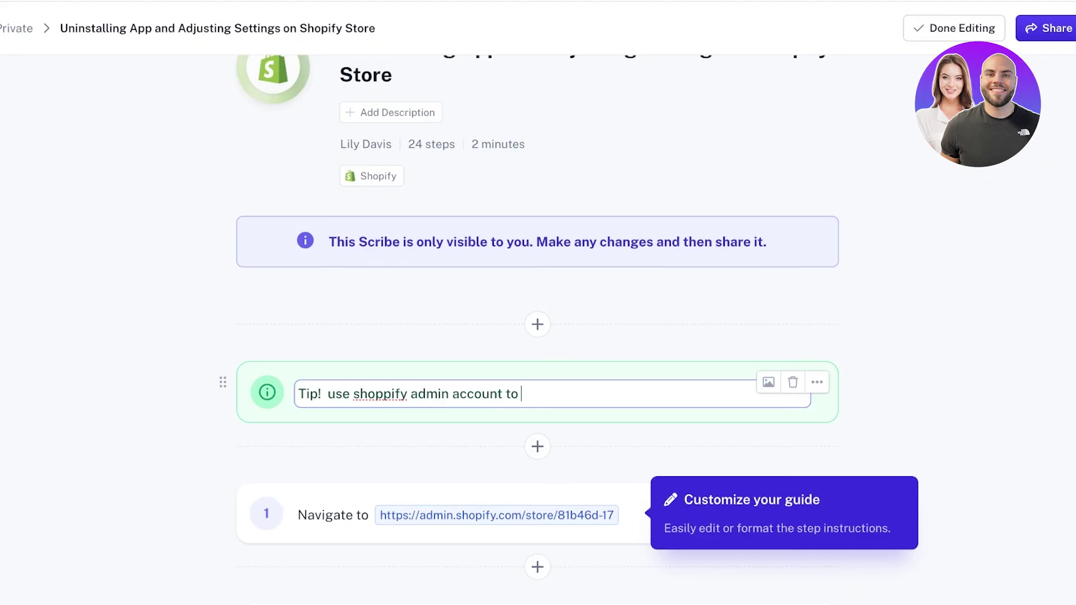
{"action": "type", "text": " have easy uninstall"}
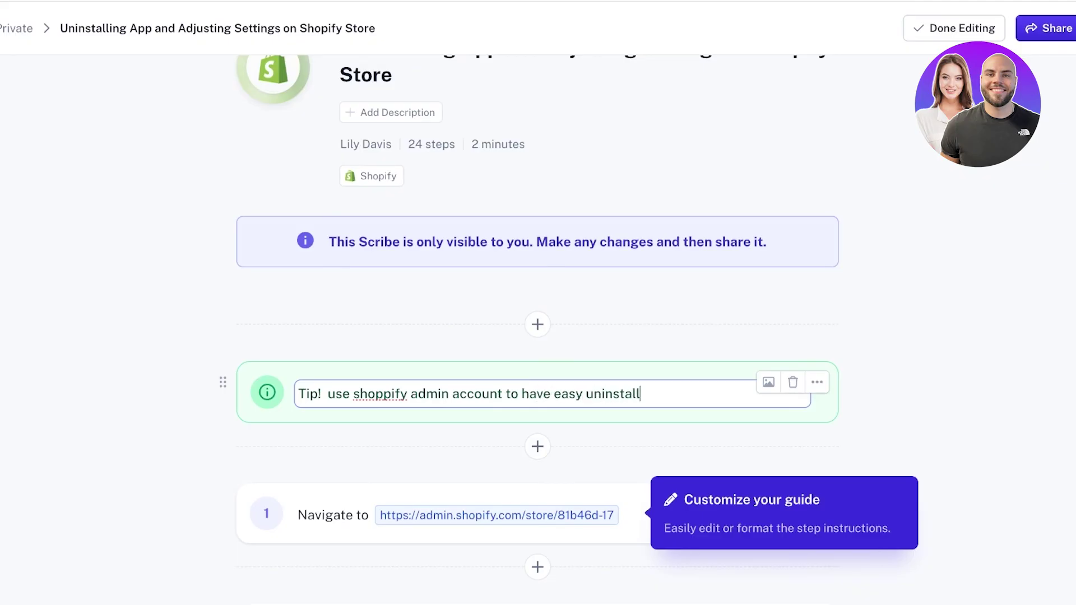
- Insert an Alert block above step 5 of the guide
{"action": "scroll", "coordinate": [536, 329], "scroll_direction": "down", "scroll_amount": 10}
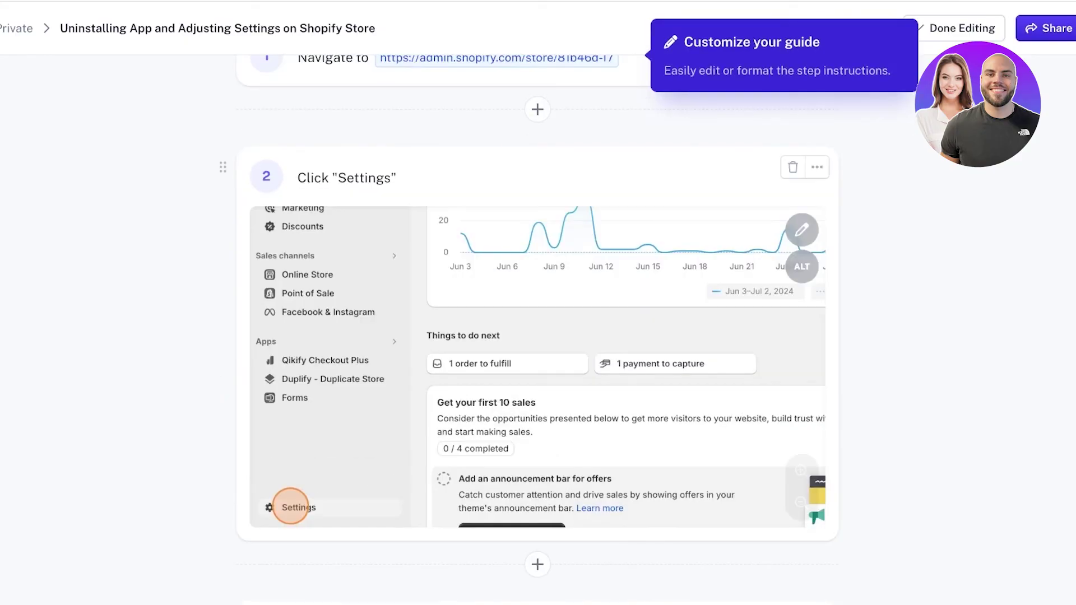
{"action": "scroll", "coordinate": [537, 346], "scroll_direction": "down", "scroll_amount": 8}
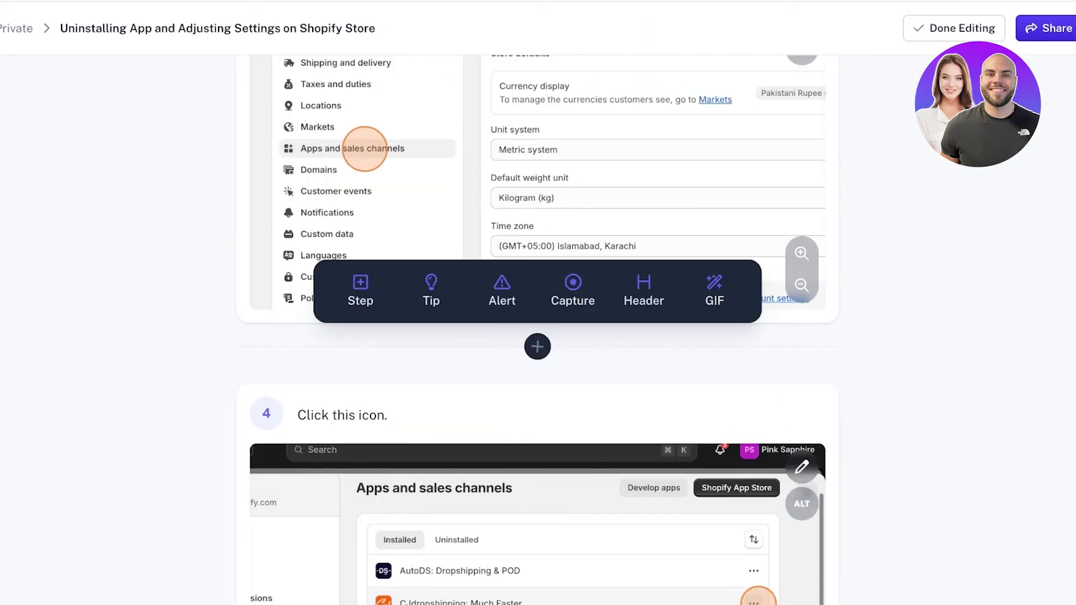
{"action": "left_click", "coordinate": [537, 347]}
{"action": "scroll", "coordinate": [502, 283], "scroll_direction": "down", "scroll_amount": 8}
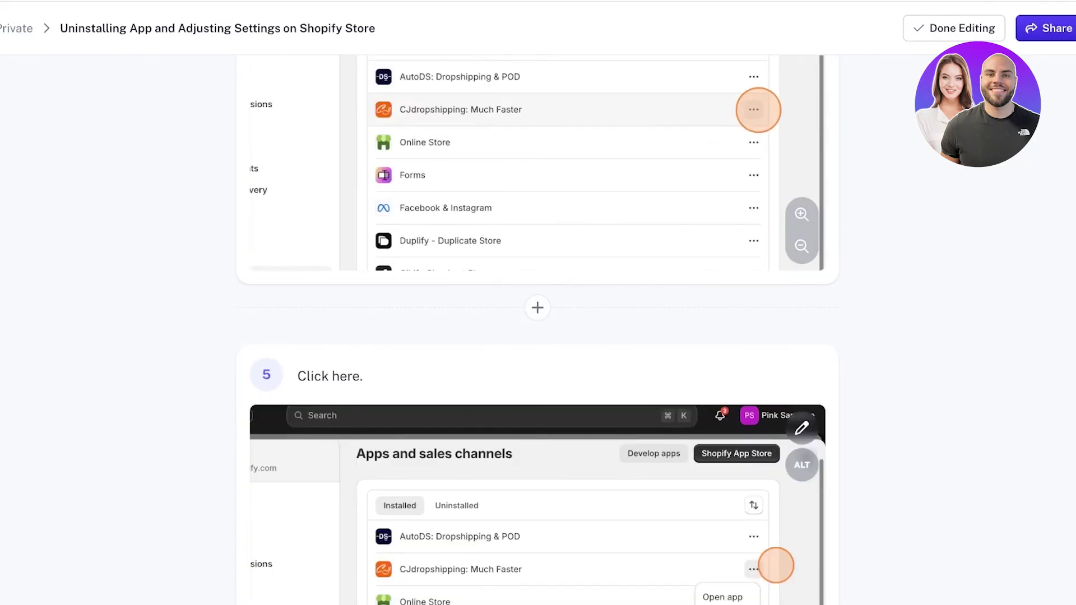
{"action": "left_click", "coordinate": [536, 307]}
{"action": "left_click", "coordinate": [502, 354]}
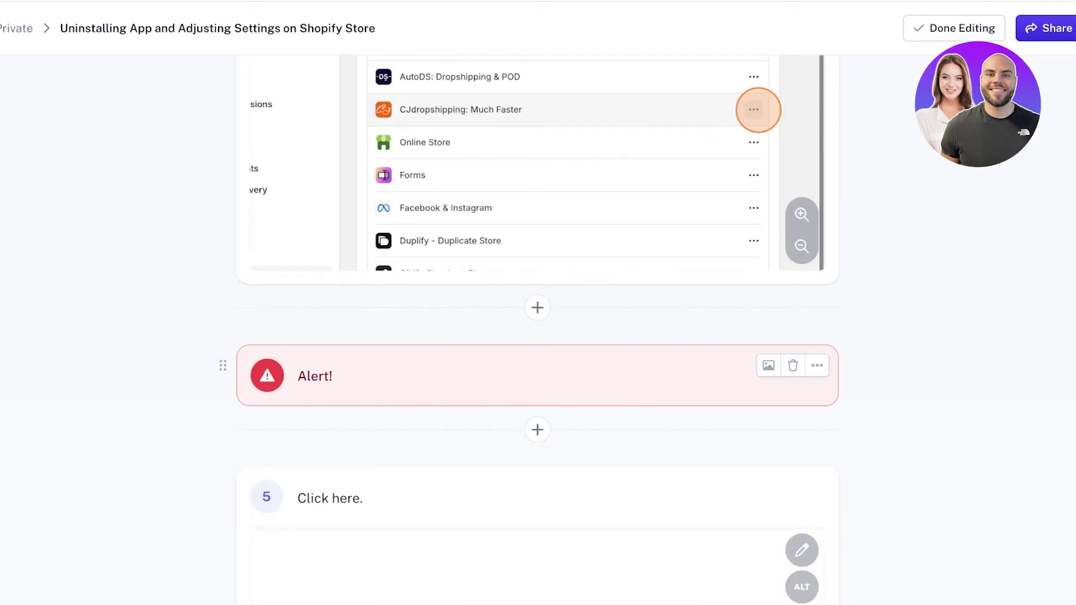
- Write the alert text 'Selecting and varying install will lead to permanent deletion of content'
{"action": "left_click", "coordinate": [335, 377]}
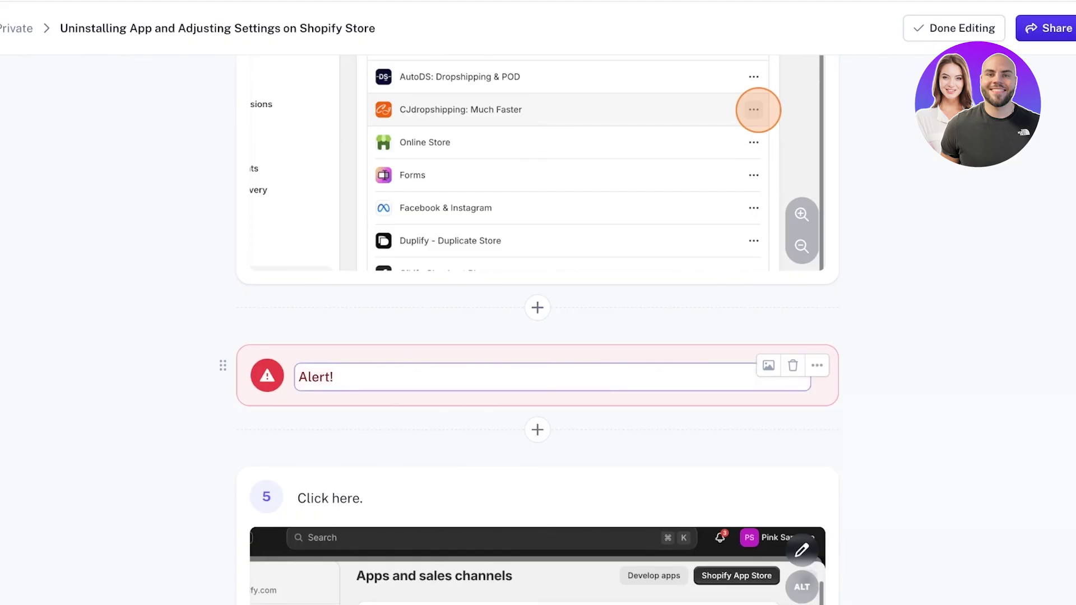
{"action": "type", "text": "Selecting and varyi"}
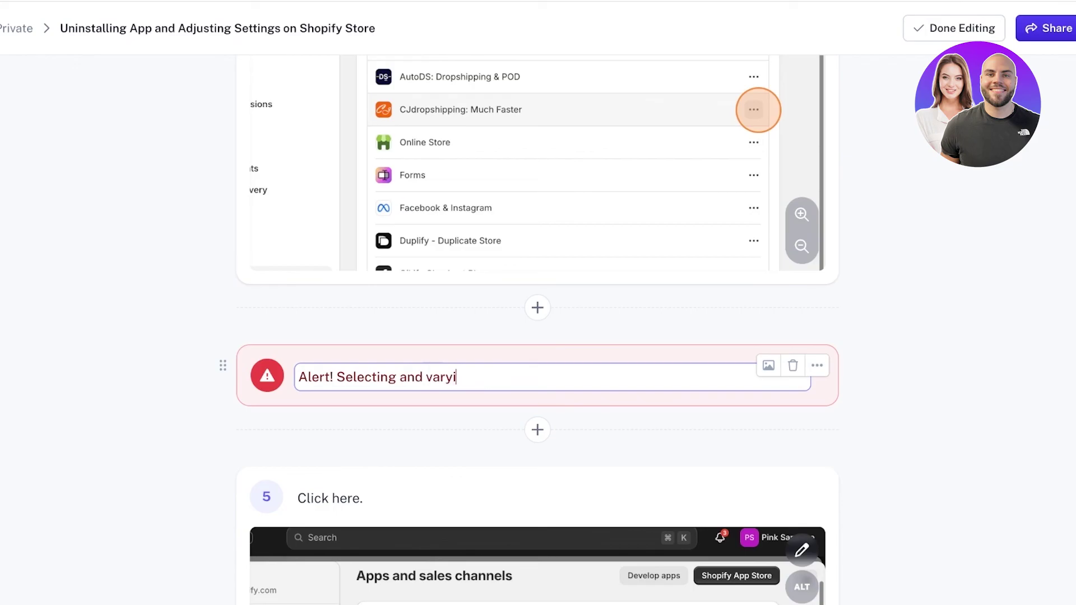
{"action": "type", "text": "ng uinstall will lra"}
{"action": "key", "text": "BackSpace"}
{"action": "key", "text": "BackSpace"}
{"action": "type", "text": "ead to perman"}
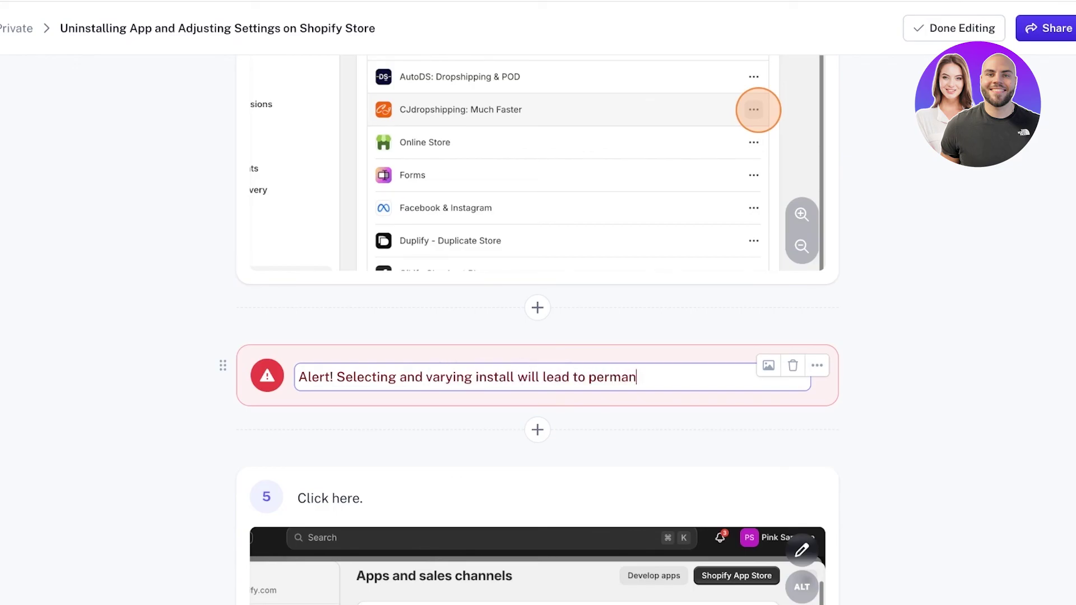
{"action": "type", "text": "ant deletion "}
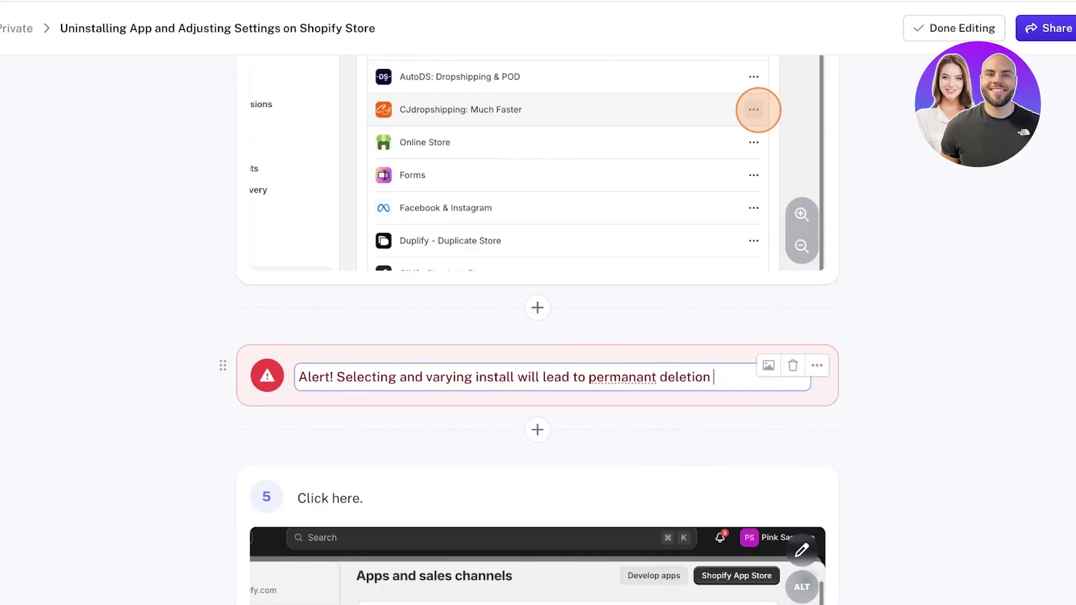
{"action": "type", "text": "on content"}
- Open the guide's Share options, look through the Export and Embed tabs, then close them
{"action": "scroll", "coordinate": [538, 337], "scroll_direction": "down", "scroll_amount": 8}
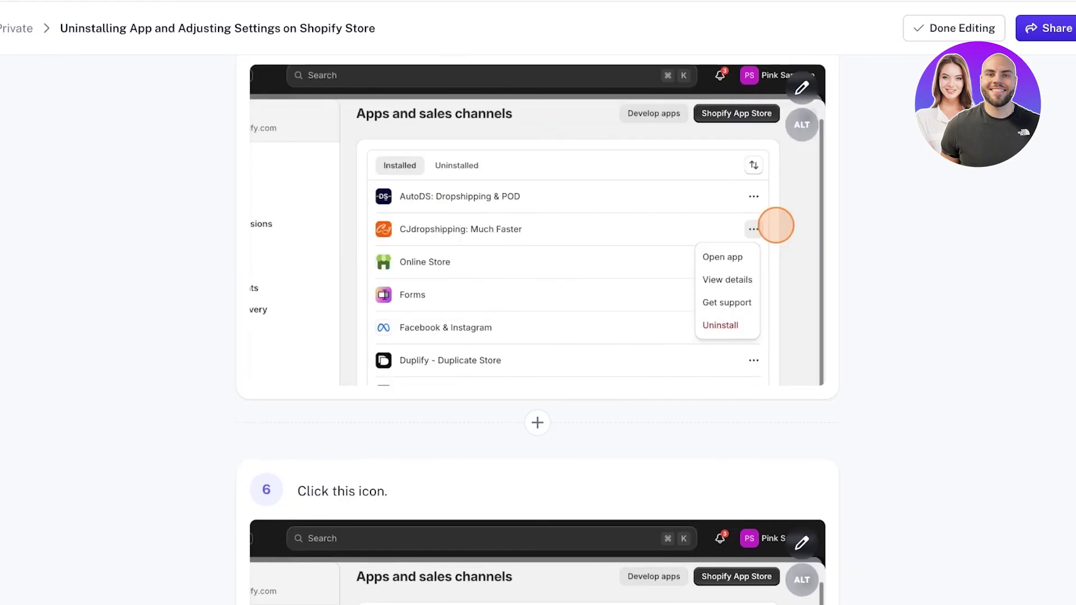
{"action": "scroll", "coordinate": [538, 336], "scroll_direction": "down", "scroll_amount": 5}
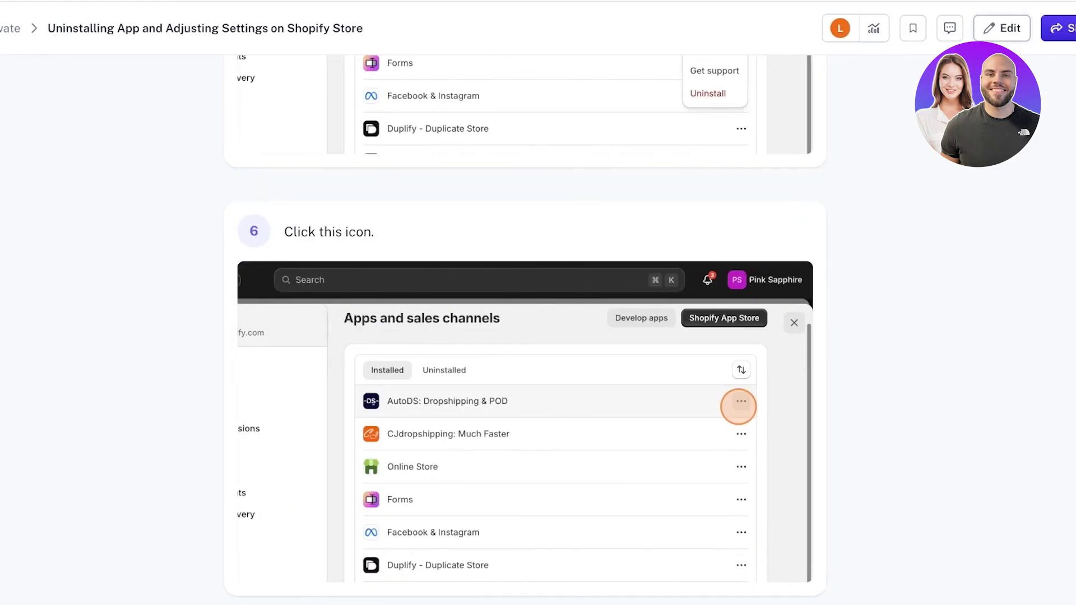
{"action": "key", "text": "Tab"}
{"action": "key", "text": "Tab"}
{"action": "key", "text": "Tab"}
{"action": "key", "text": "Tab"}
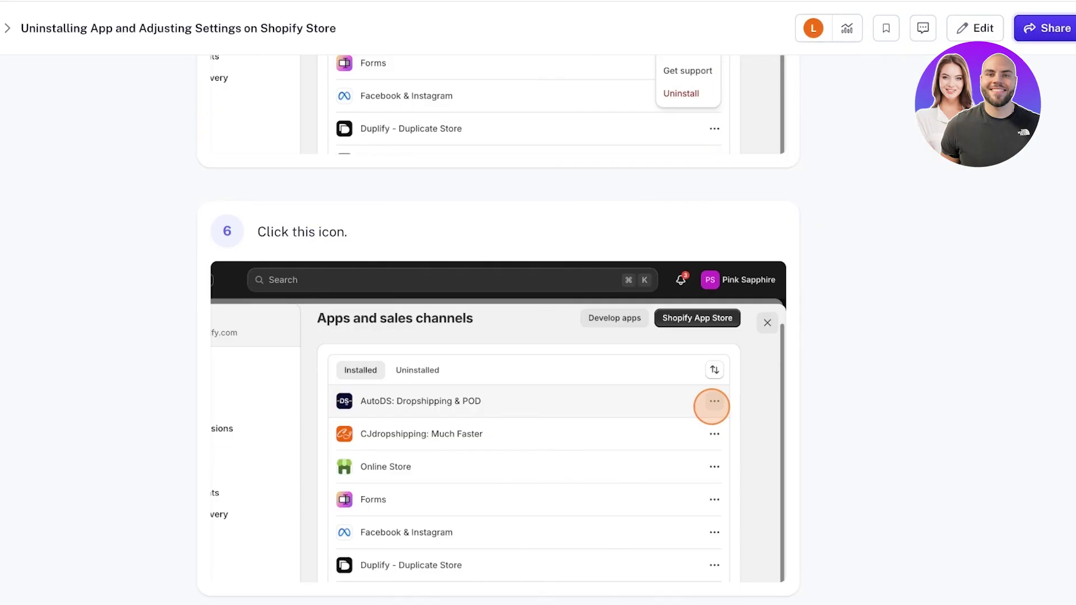
{"action": "key", "text": "Return"}
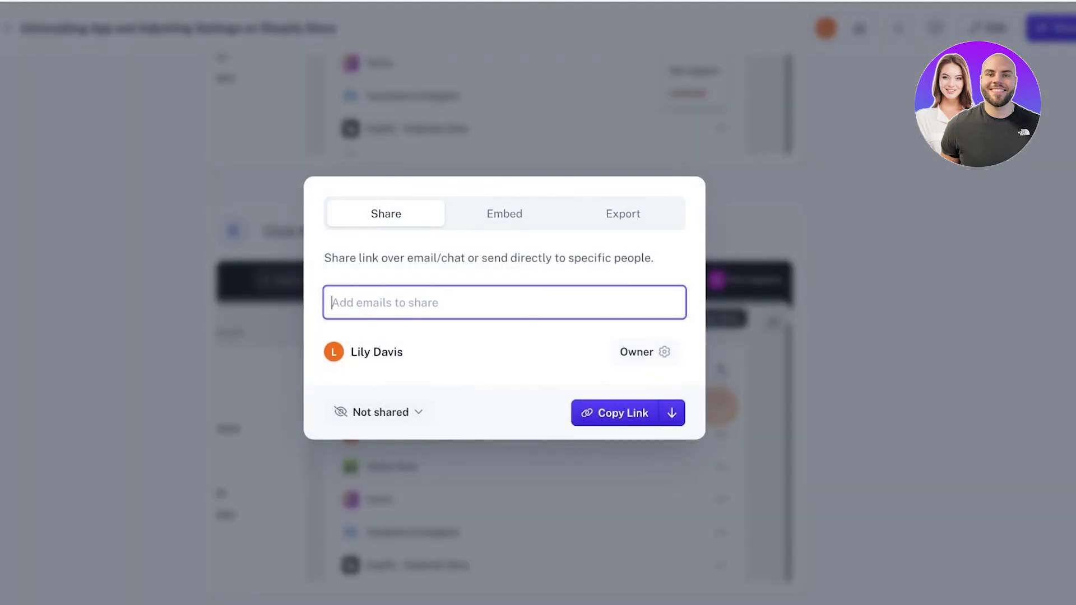
{"action": "left_click", "coordinate": [622, 213]}
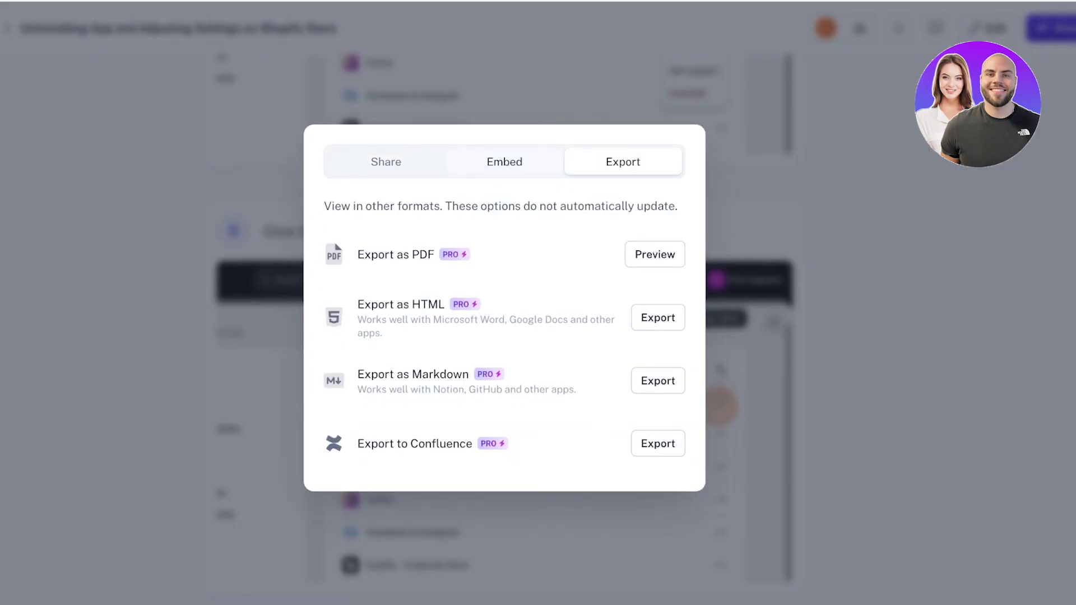
{"action": "left_click", "coordinate": [504, 162]}
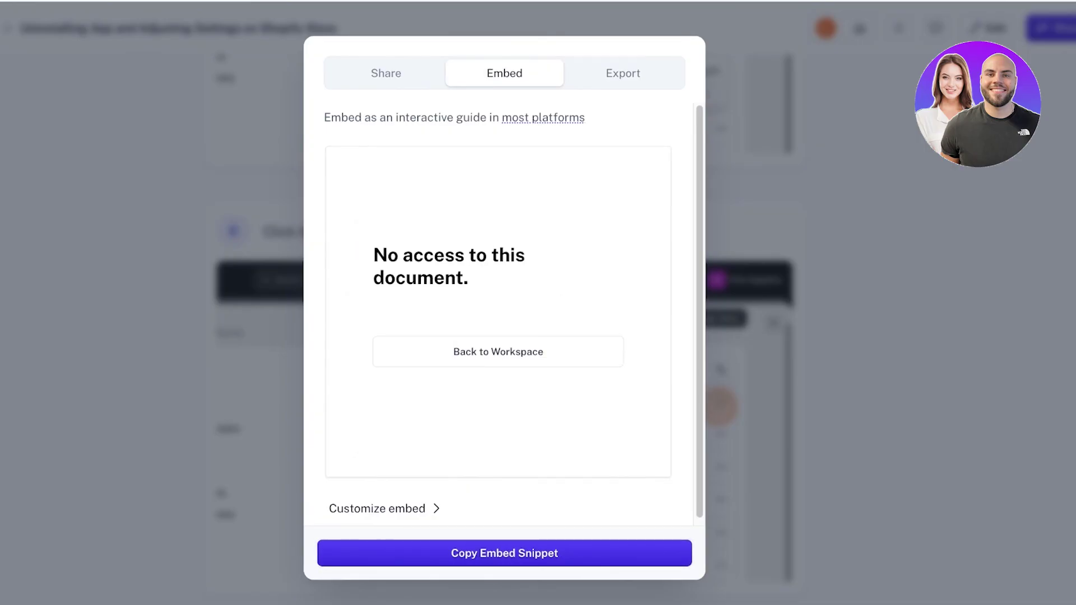
{"action": "key", "text": "Escape"}
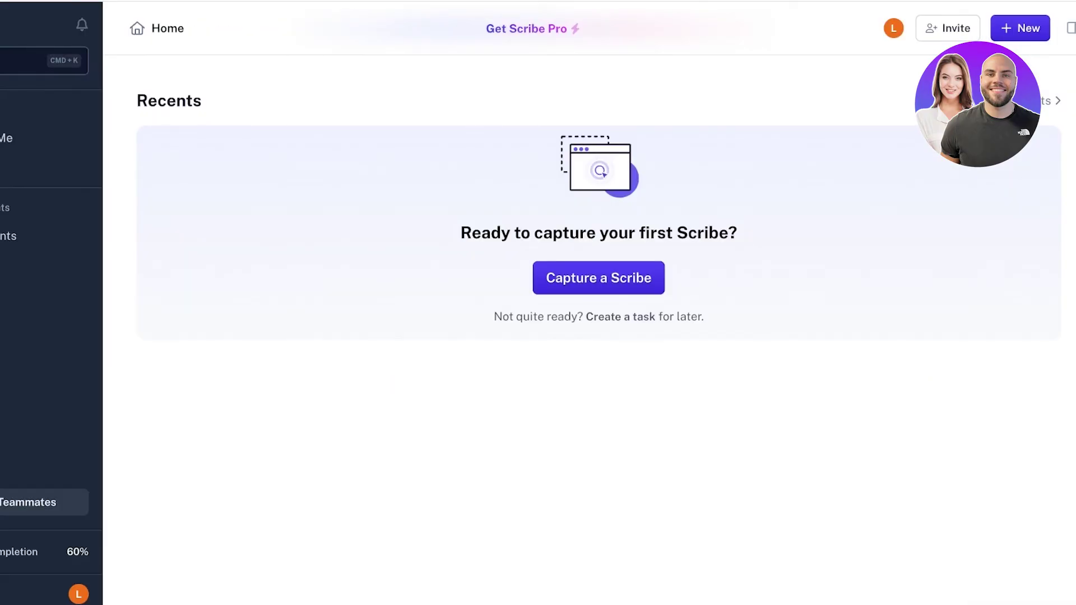
- Open Created by Me in the sidebar to list your own documents
{"action": "left_click", "coordinate": [6, 138]}
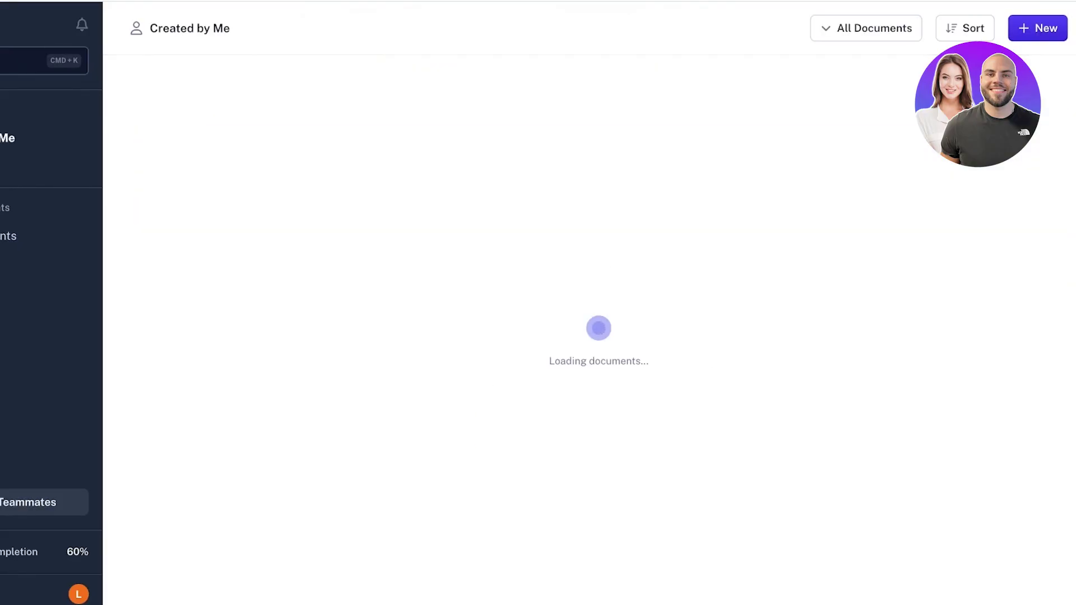